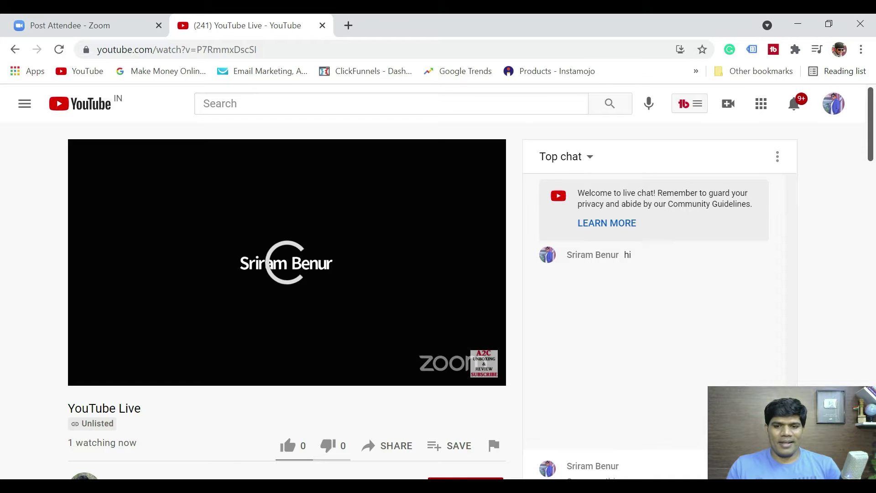
Start scheduling a live stream in YouTube Studio with new settings instead of reusing the previous stream's
mouse_move(488, 372)
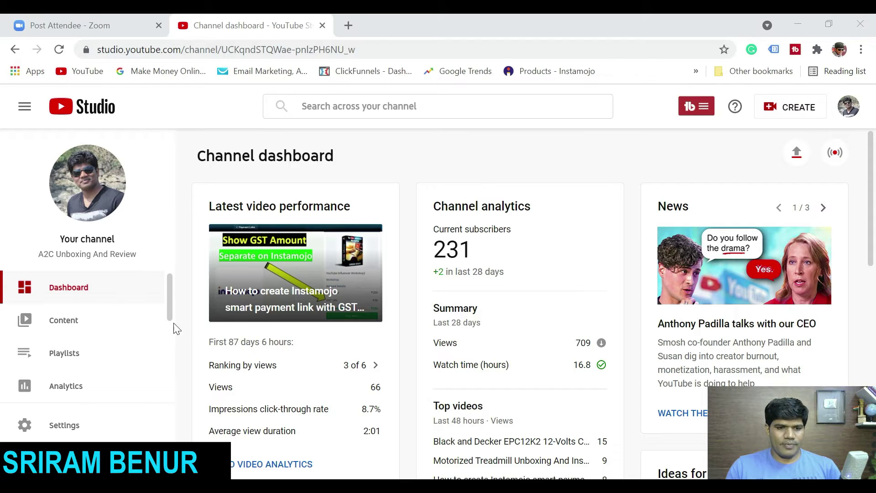
click(772, 114)
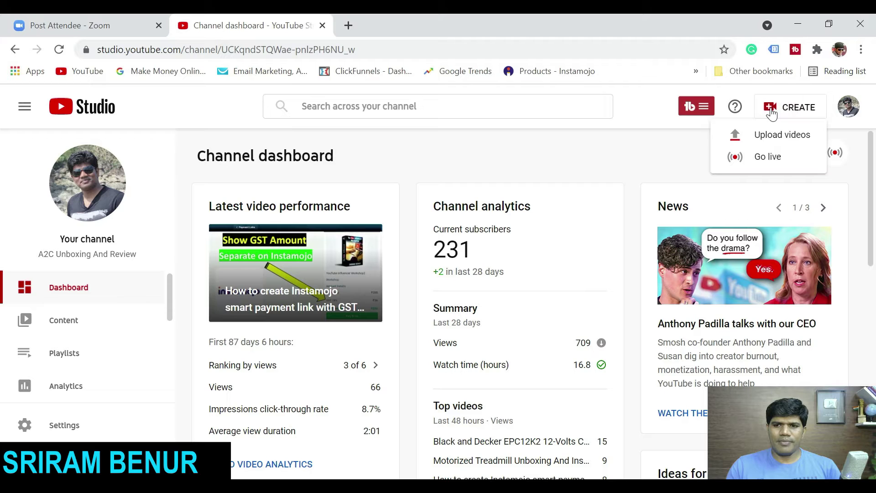
click(773, 157)
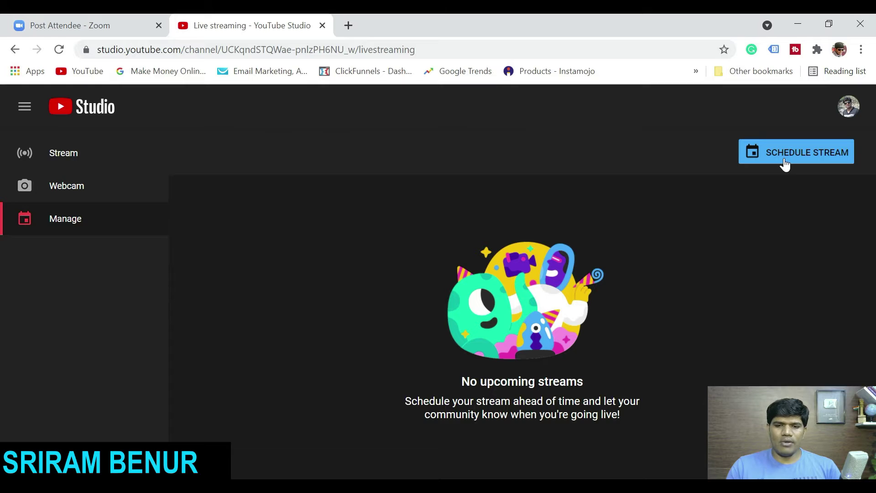
click(785, 155)
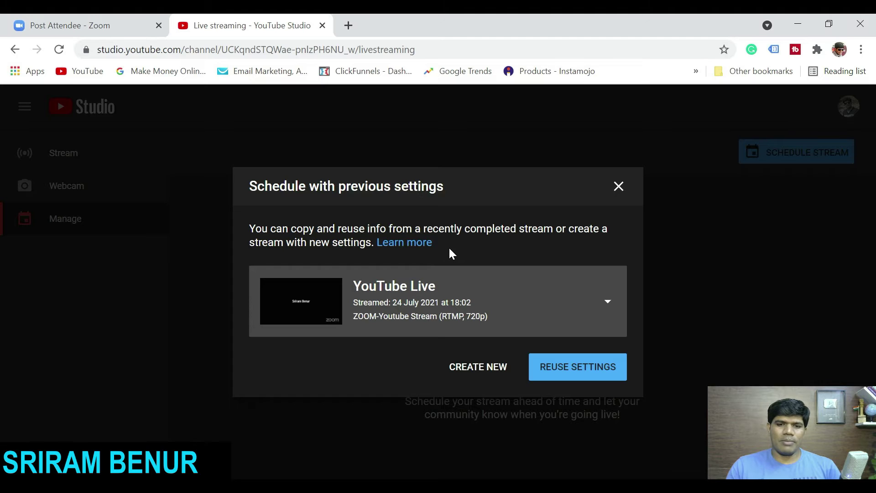
click(483, 370)
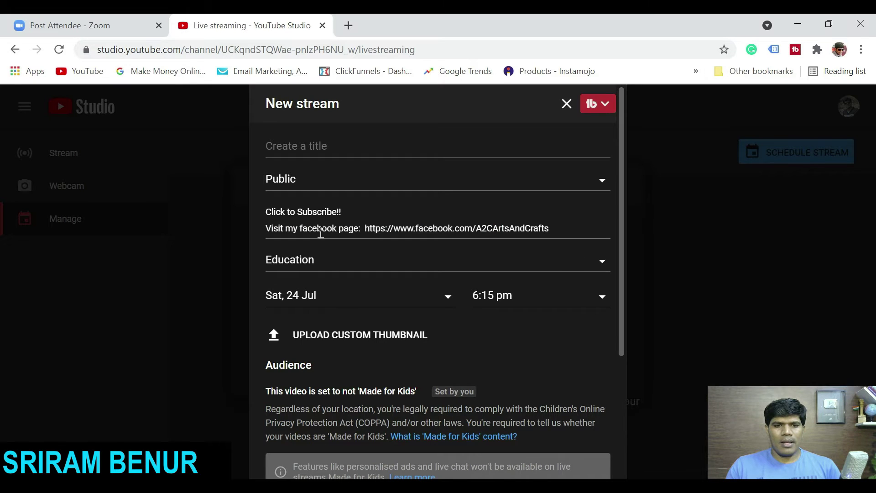
Enter "YouTube Scheduled Live From Zoom" as the title of the new stream
click(310, 149)
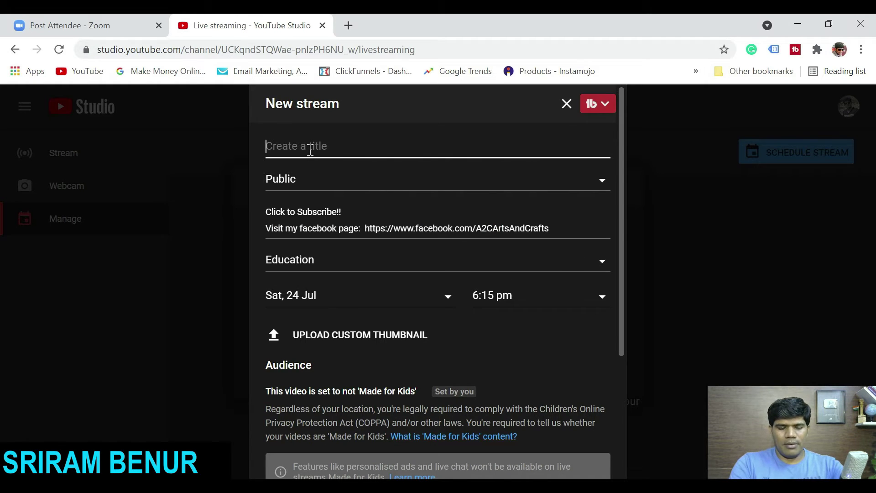
text(YouTub)
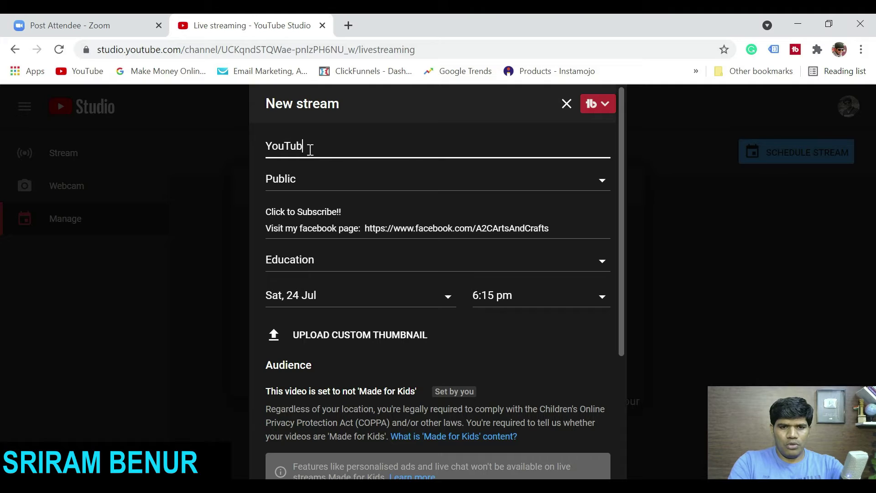
text(e Sched)
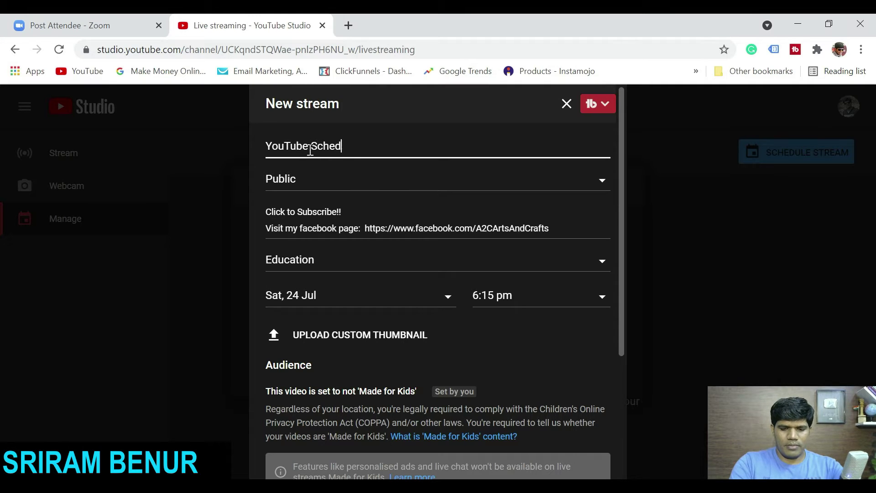
text(uled Live With)
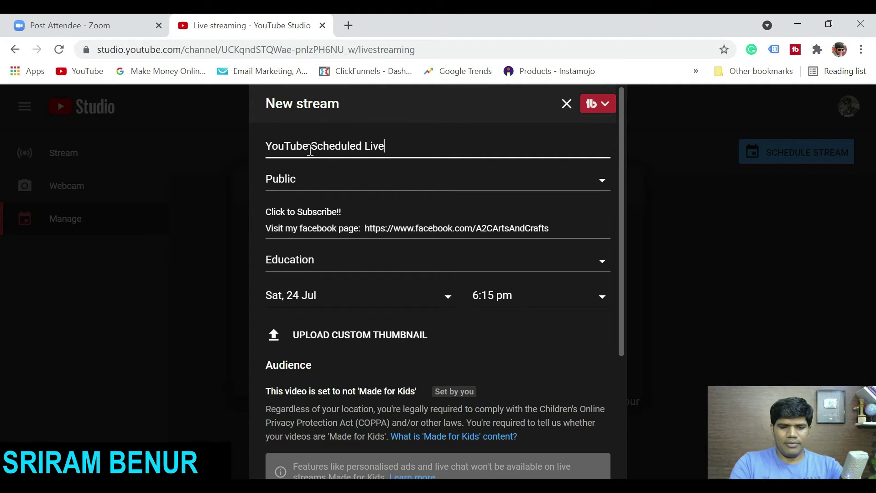
key(BackSpace)
text(G)
key(BackSpace)
text(Fron )
text(m Zoom)
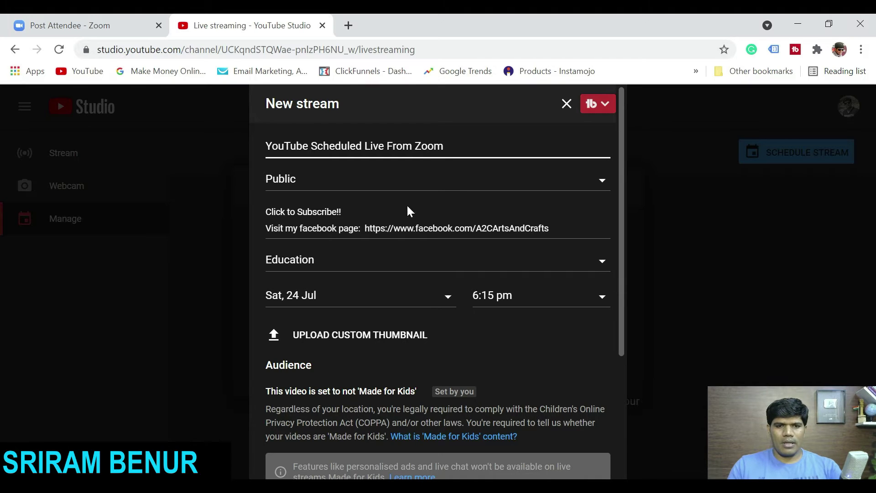
Set the stream's visibility to Unlisted and its start time to 6:20 pm
click(448, 194)
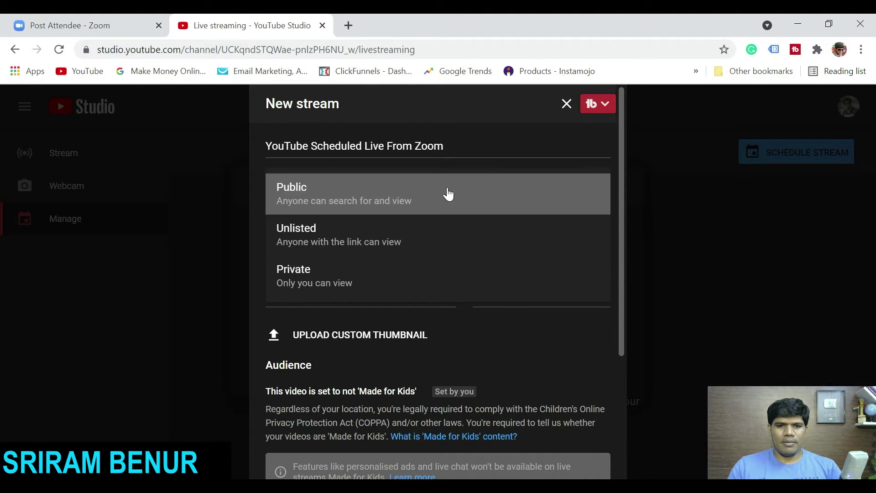
click(364, 237)
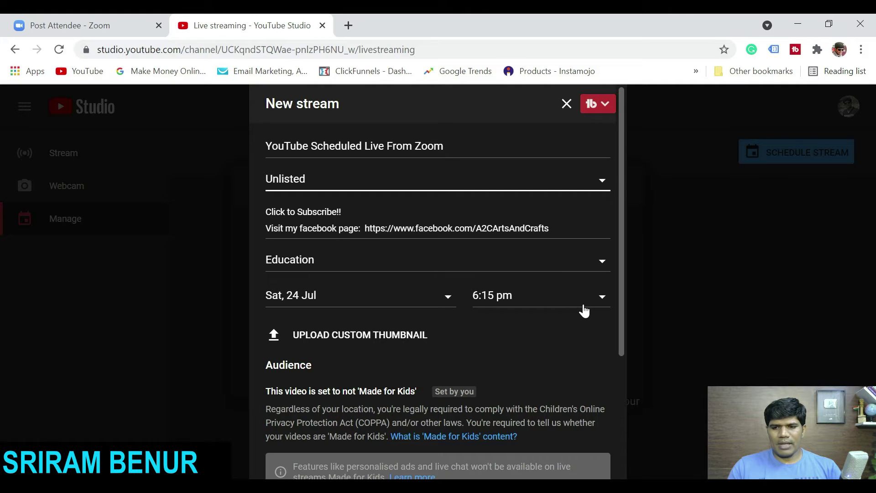
click(552, 305)
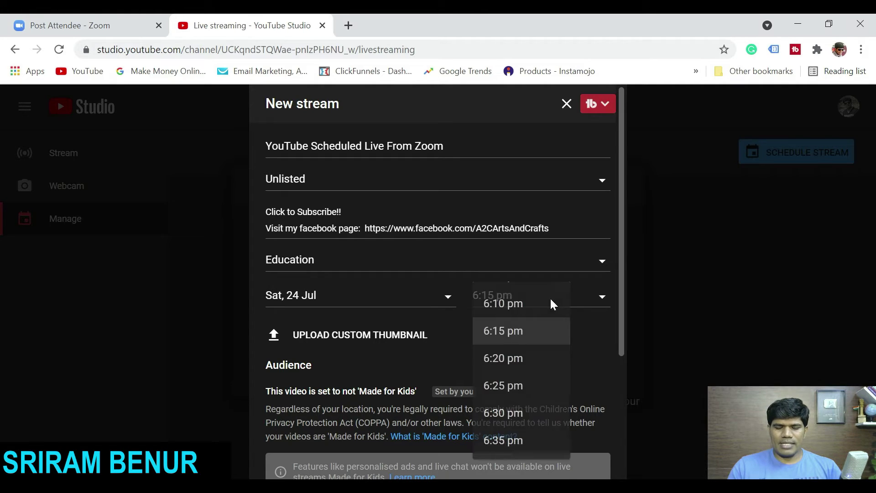
click(527, 359)
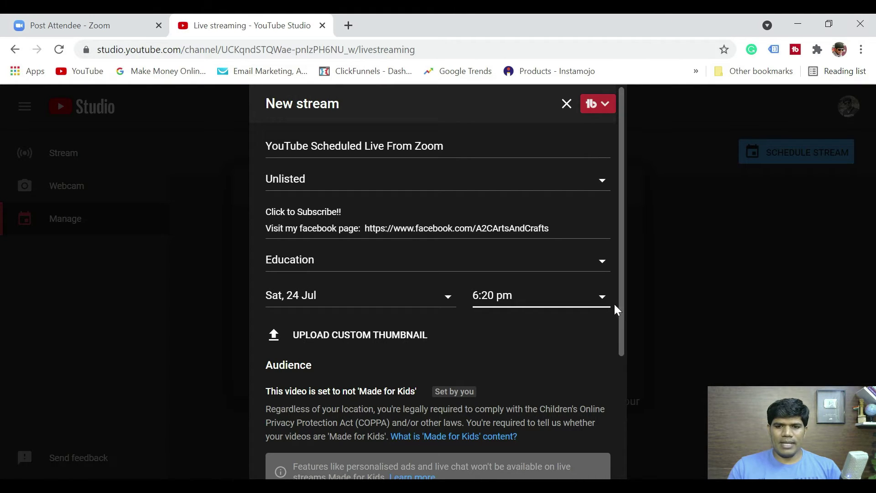
Upload the "Dream Come True" image as the custom thumbnail and create the stream
drag(623, 297, 624, 354)
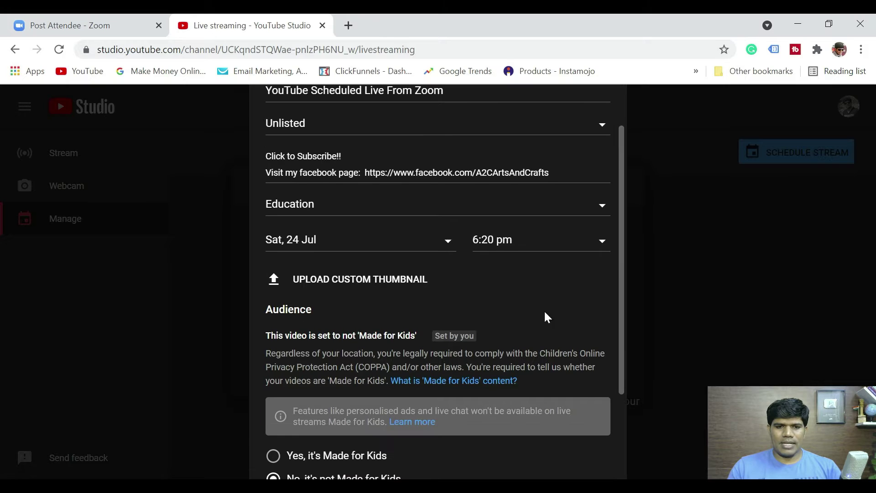
click(321, 280)
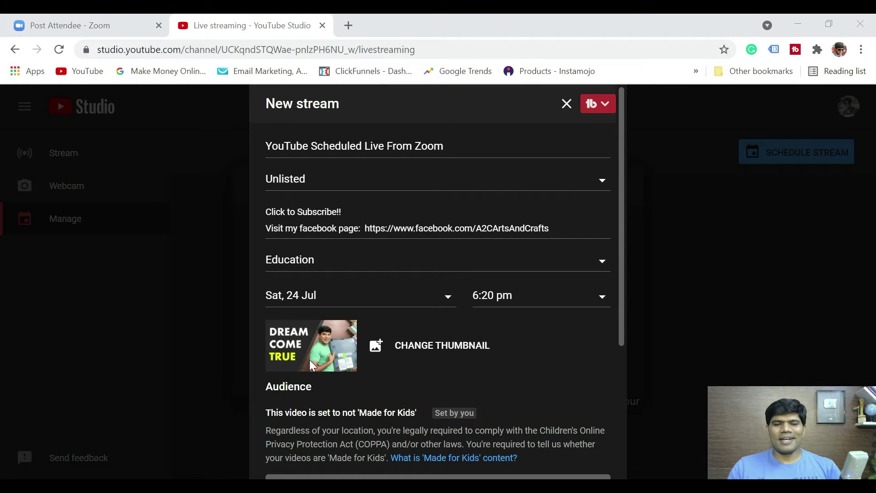
drag(623, 248, 625, 393)
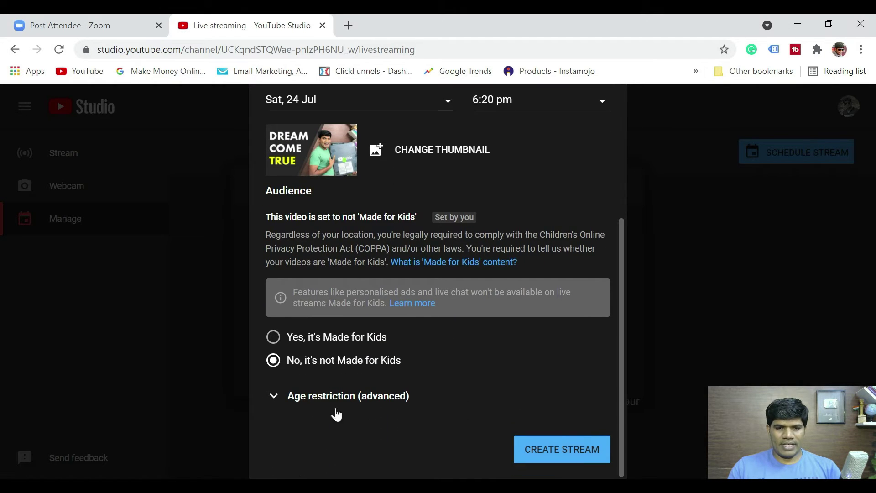
drag(618, 385, 604, 417)
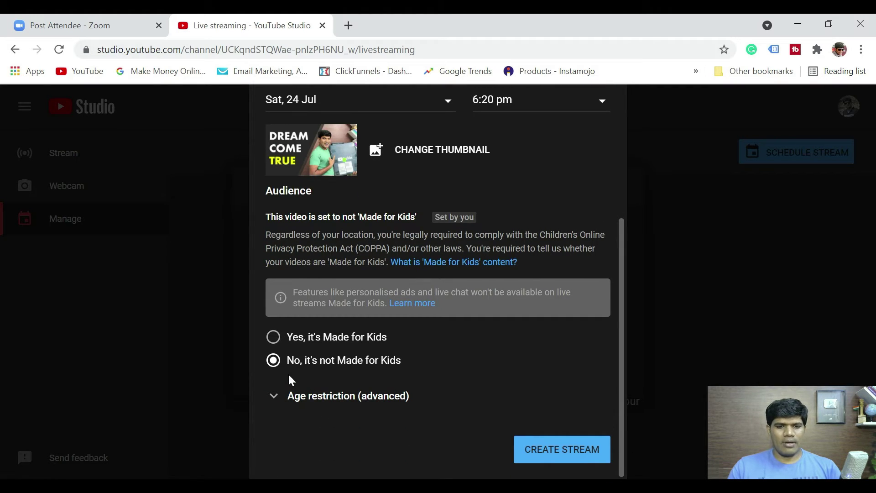
click(574, 456)
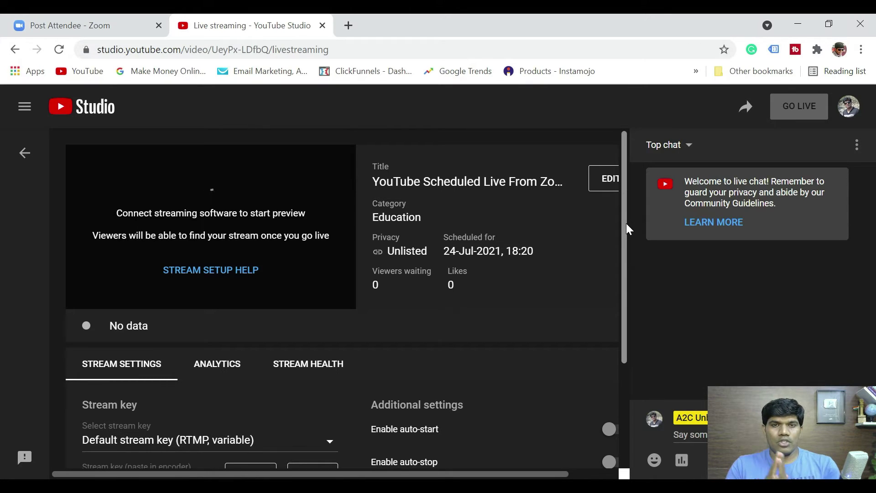
drag(626, 223, 632, 348)
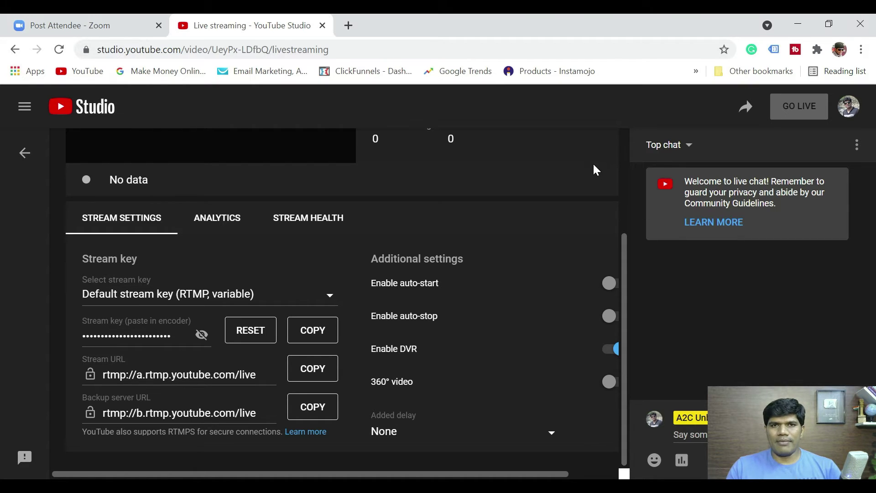
Switch to the Zoom web portal, find "live" in the account's meeting settings and turn on livestreaming of meetings
click(347, 24)
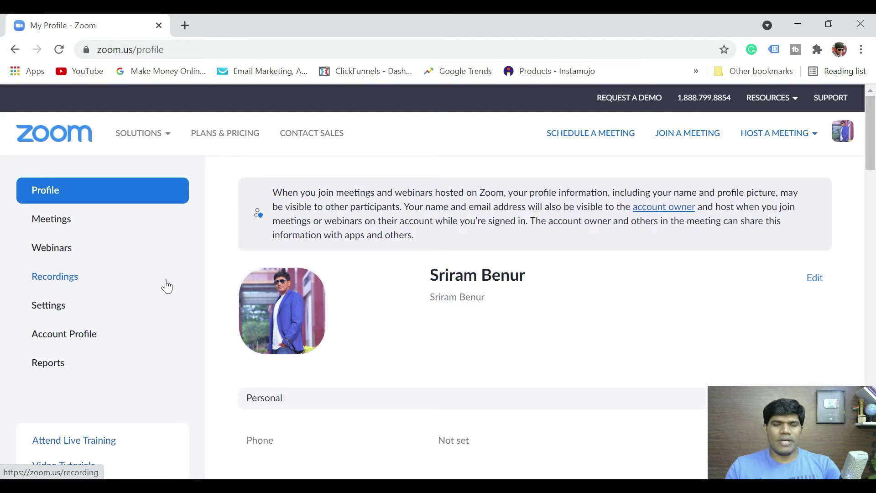
click(55, 307)
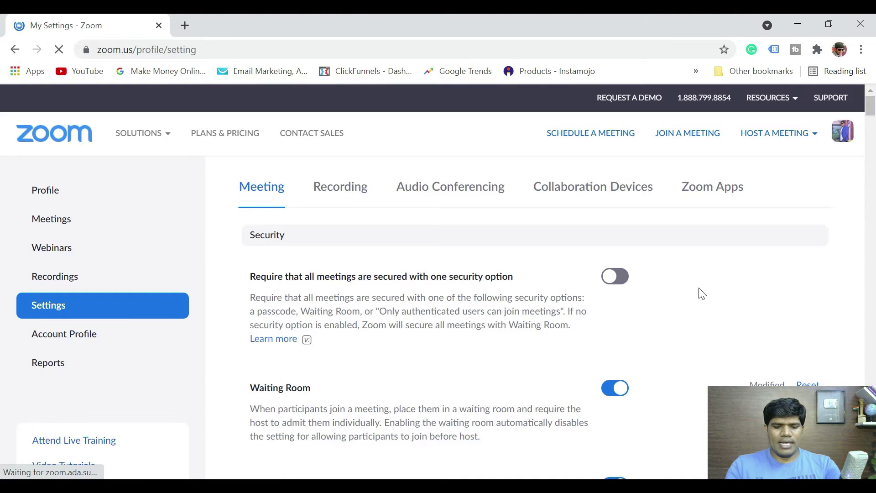
key(ctrl+f)
text(live)
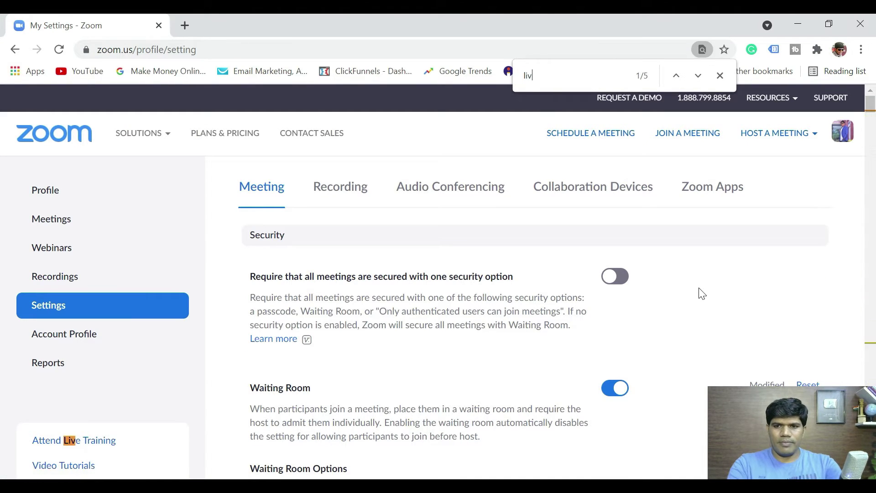
key(Return)
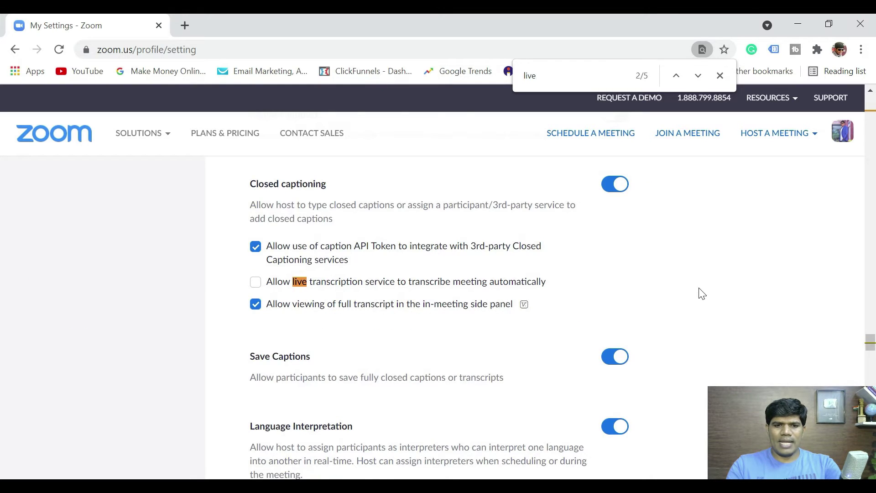
key(Return)
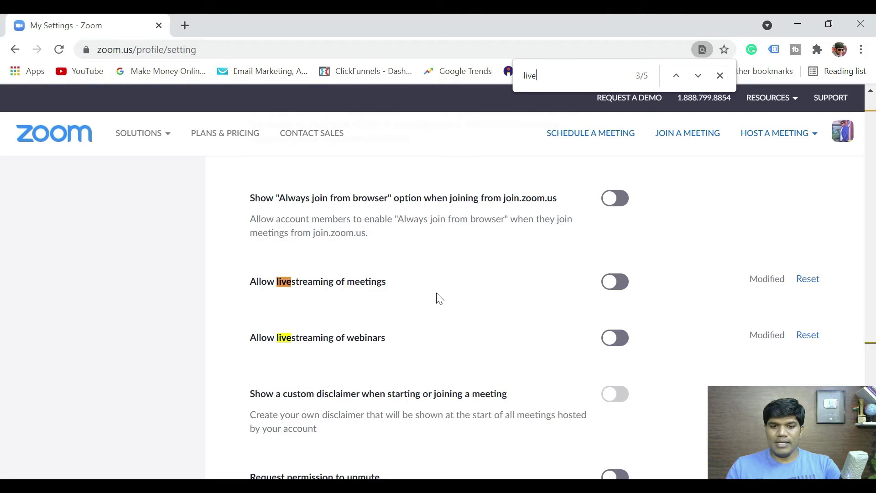
click(625, 283)
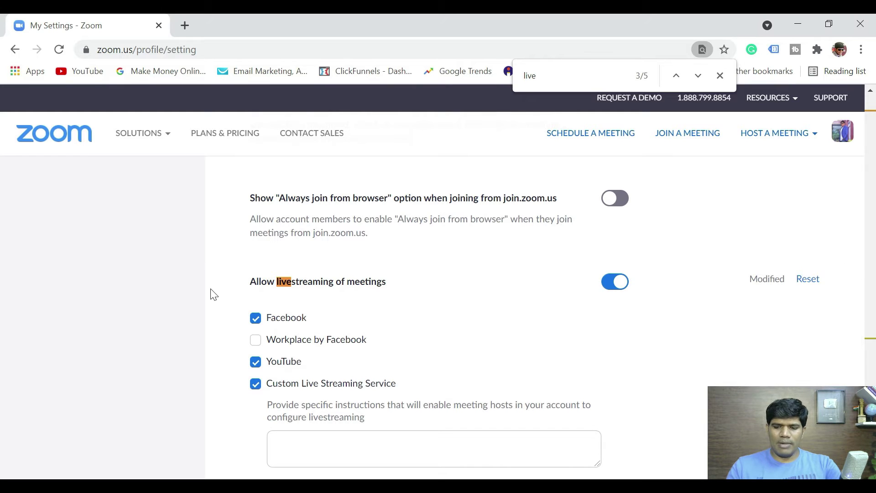
Turn on livestreaming of webinars, add Custom Live Streaming Service to the allowed platforms and save the setting
scroll(214, 295, down, 5)
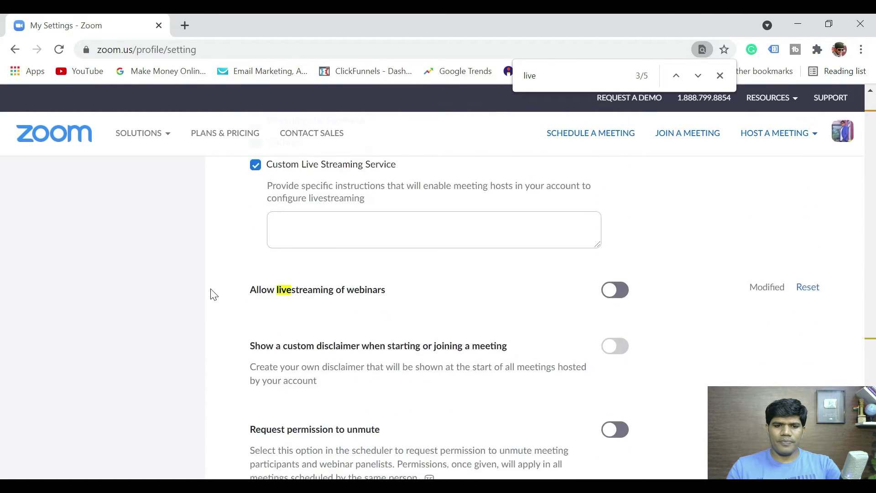
scroll(214, 295, down, 1)
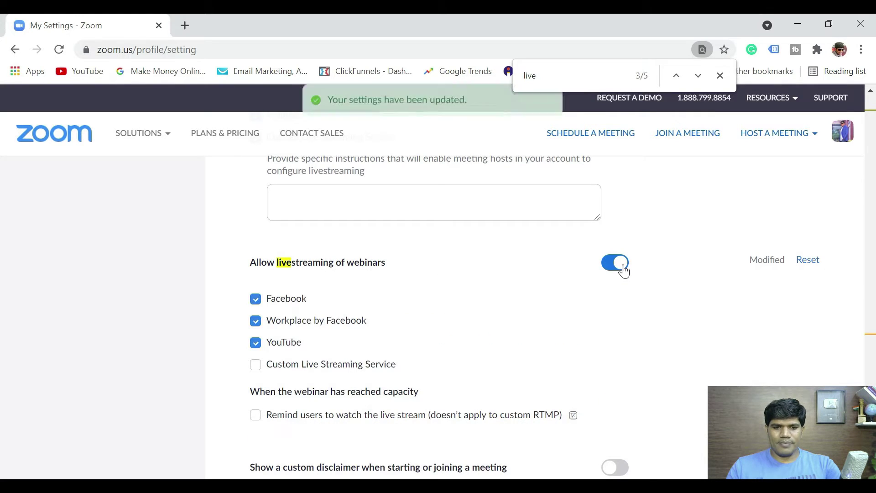
click(256, 365)
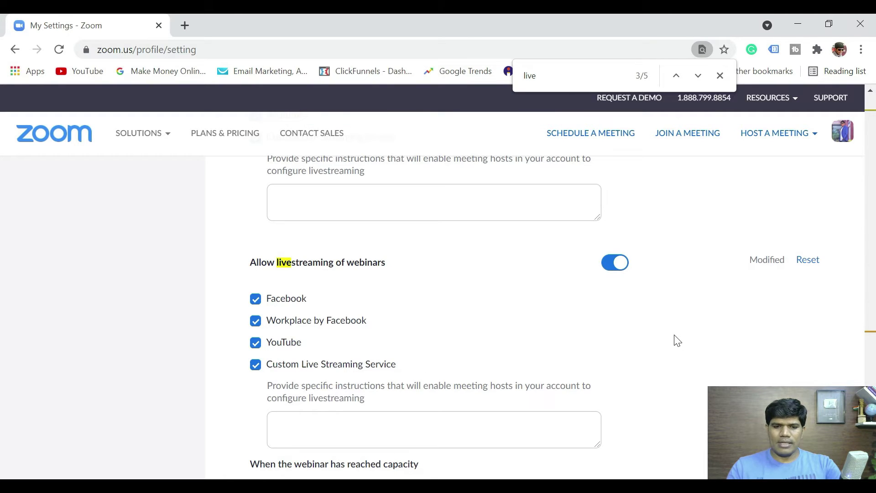
scroll(677, 341, down, 1)
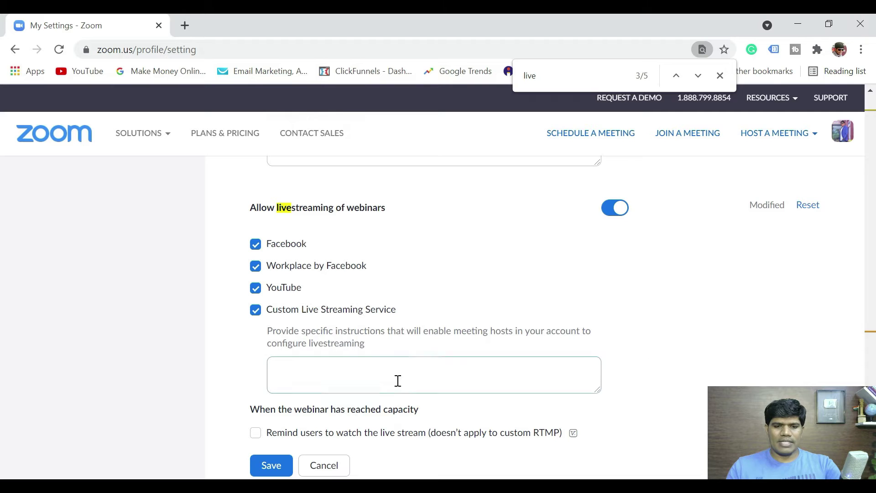
click(278, 464)
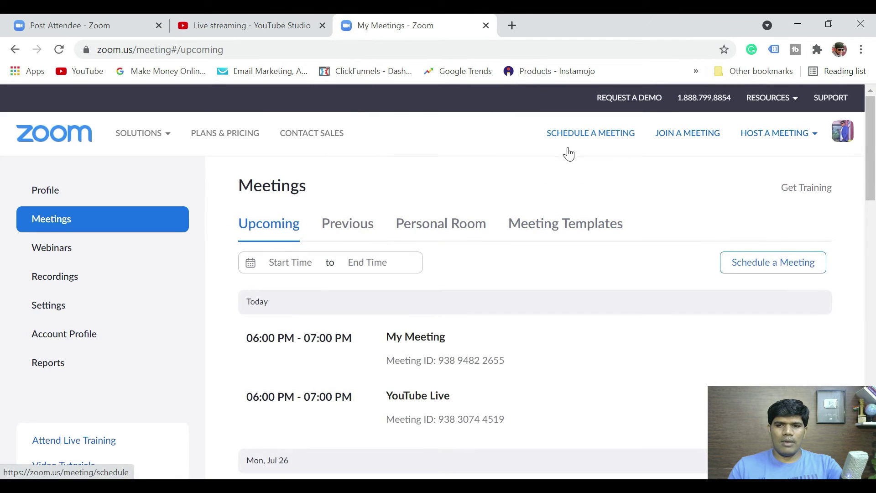
Start scheduling a new Zoom meeting with the topic "YouTube Scheduled Live"
click(768, 269)
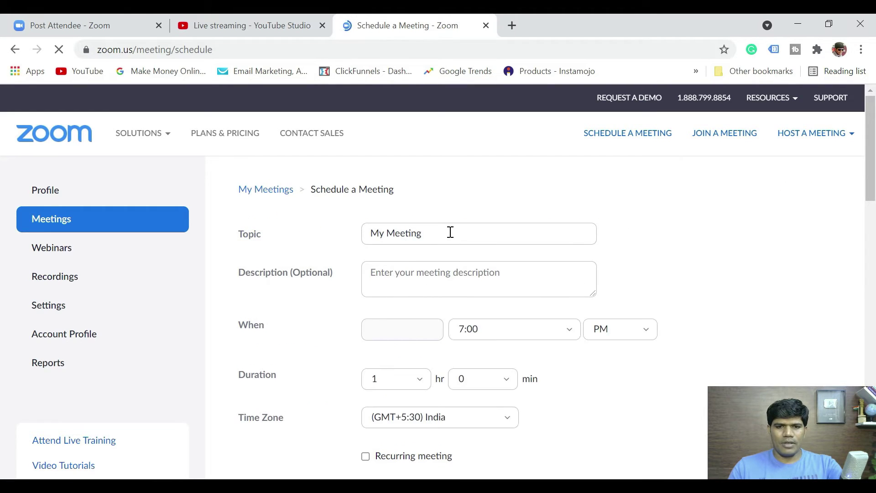
click(450, 232)
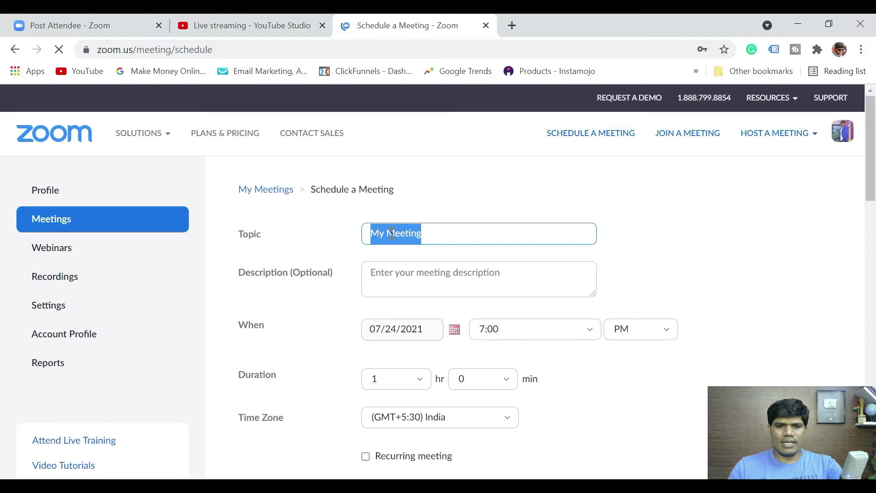
text(YouTube Scheduled)
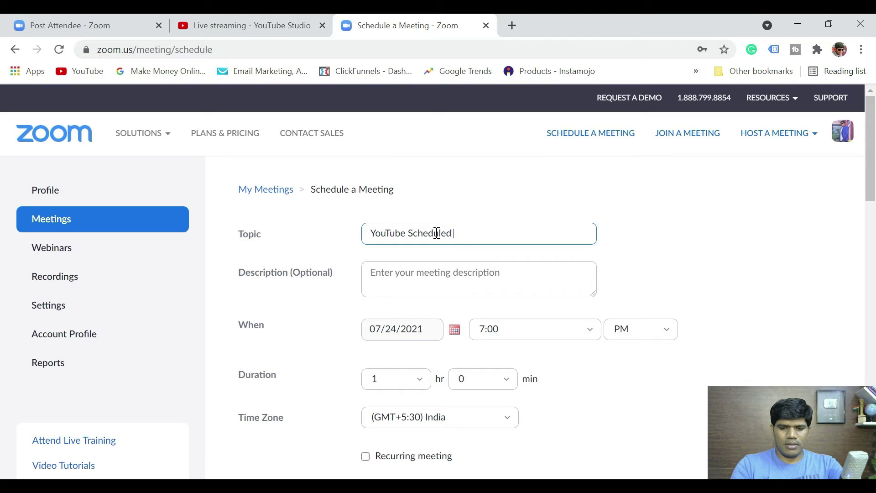
text( Live)
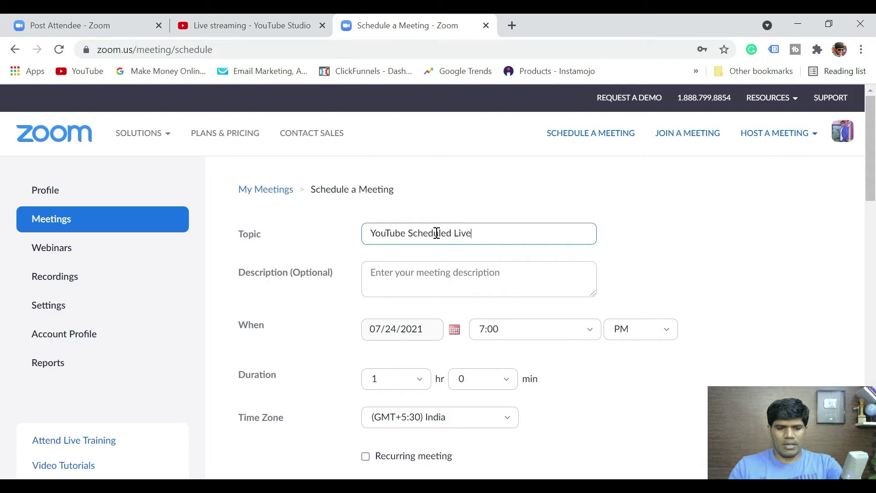
Copy the topic "YouTube Scheduled Live" into the meeting description and set the start time to 6:30 PM
key(ctrl+a)
key(ctrl+c)
click(427, 267)
key(ctrl+v)
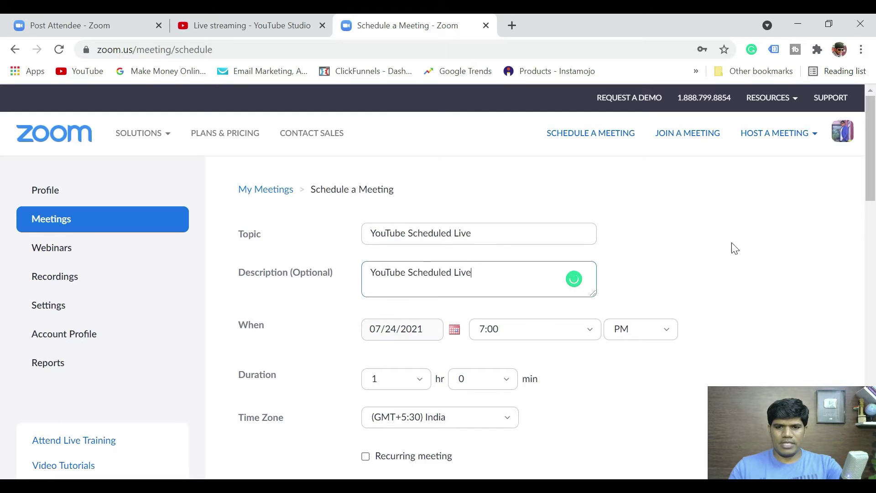
click(533, 329)
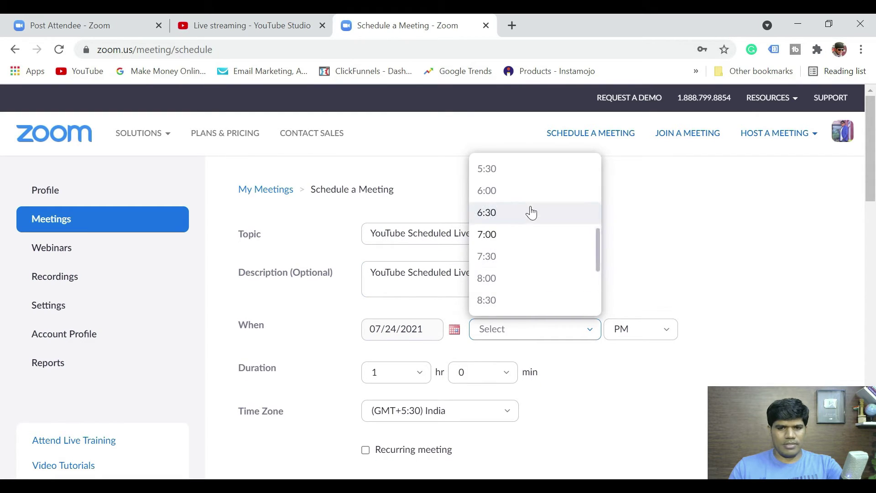
click(531, 212)
Turn off automatic recording of the meeting and save the scheduled meeting
drag(873, 165, 871, 372)
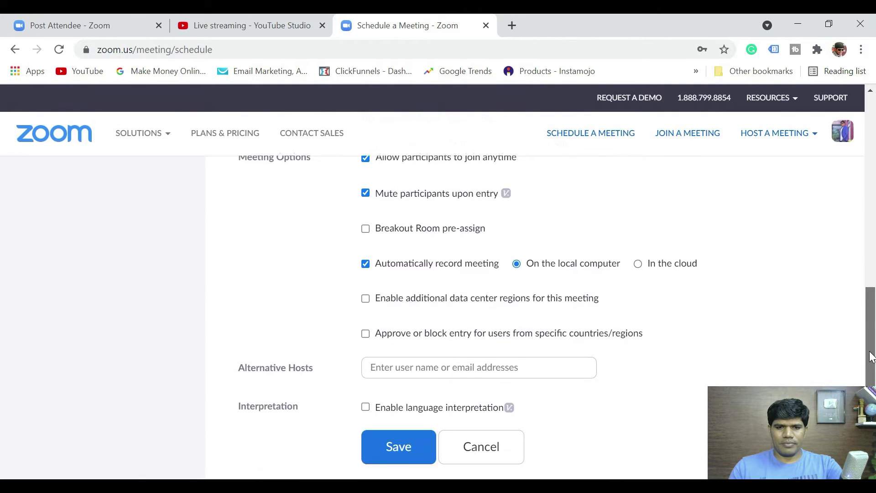
click(368, 269)
drag(871, 323, 871, 352)
click(415, 345)
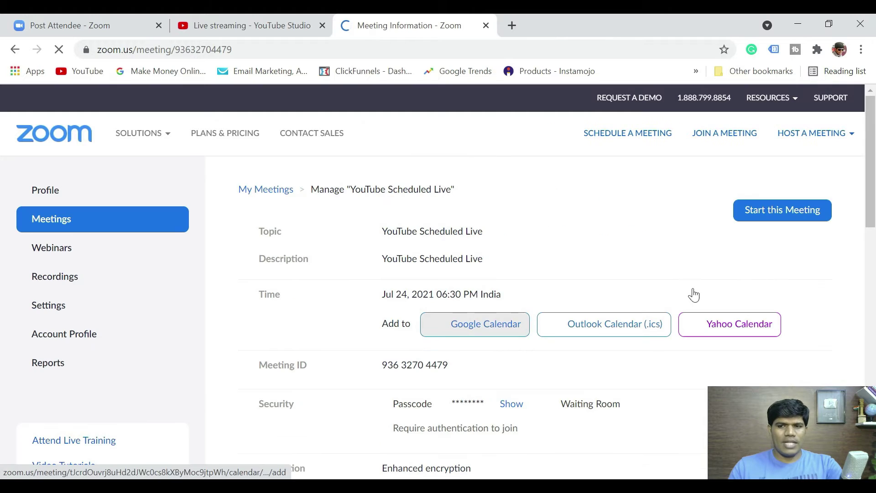
Open the custom streaming service configuration in the saved meeting's Live Streaming section
drag(873, 174, 874, 369)
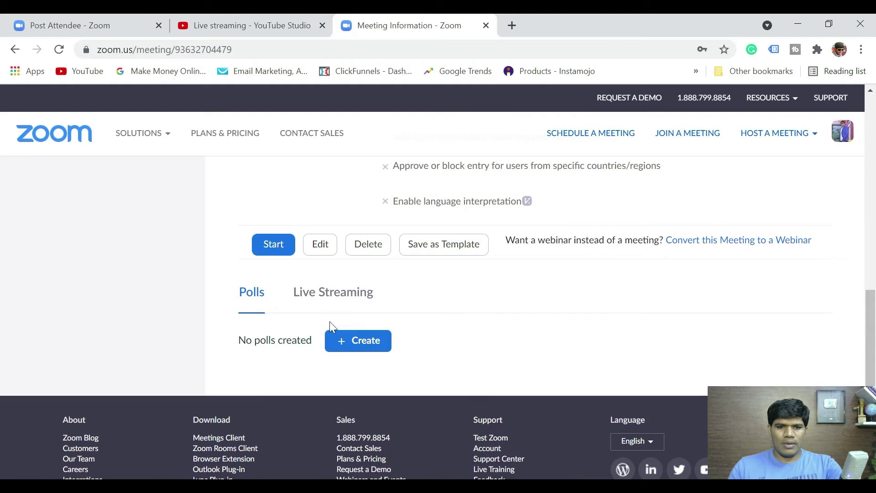
click(338, 298)
drag(873, 315, 874, 336)
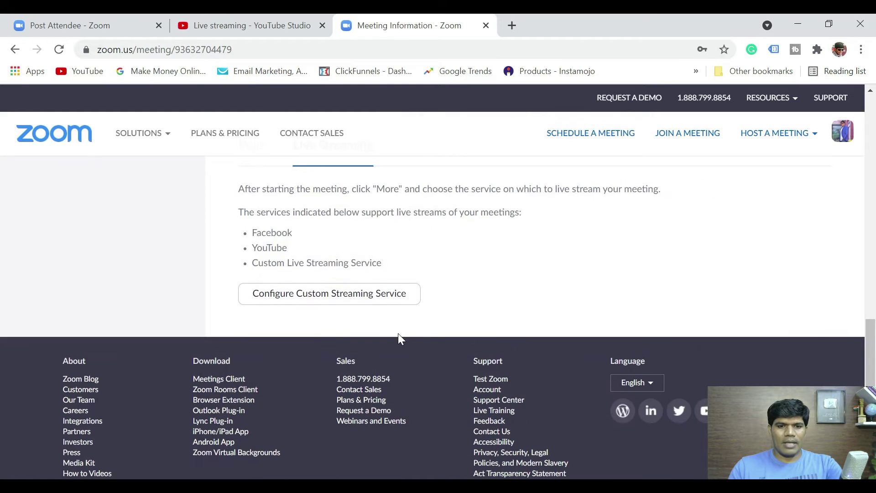
click(327, 302)
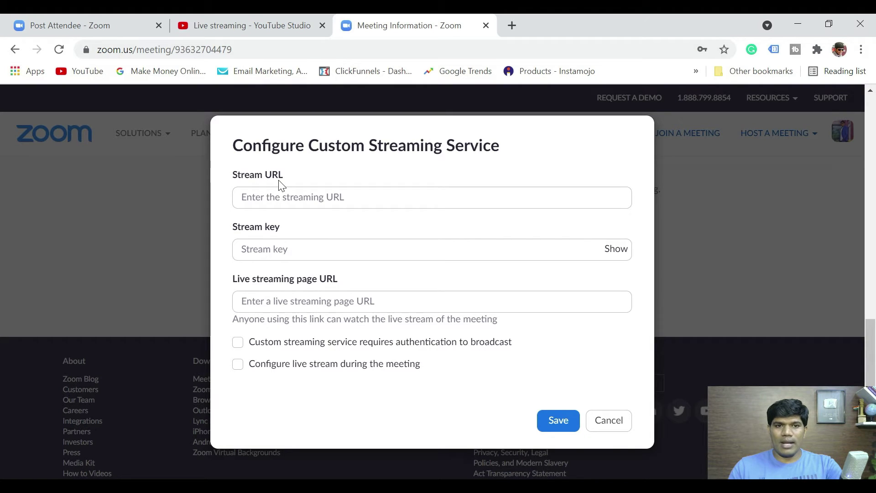
Copy the primary stream URL from YouTube Studio and paste it as the Stream URL in Zoom's custom streaming configuration
click(248, 23)
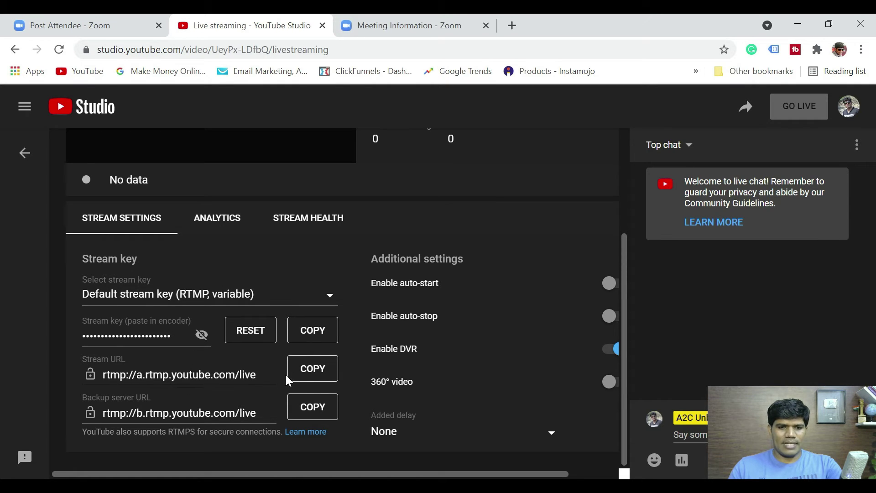
click(310, 377)
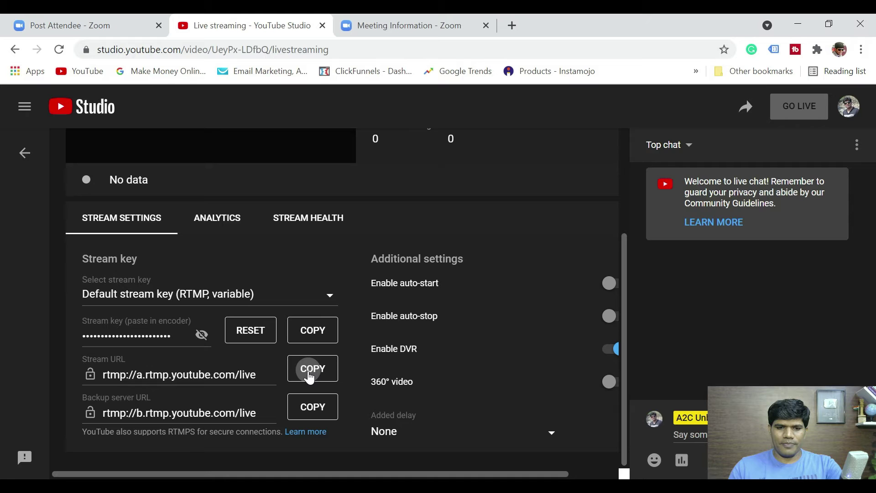
click(418, 28)
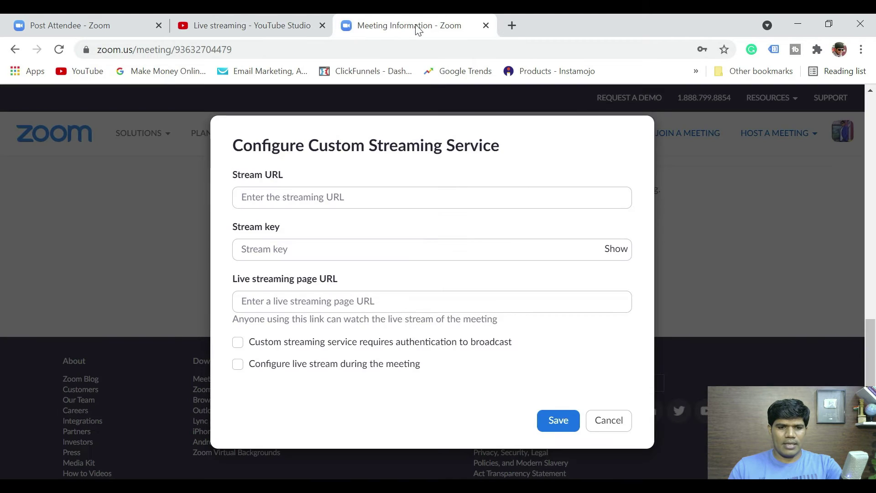
click(290, 198)
key(ctrl+v)
key(Escape)
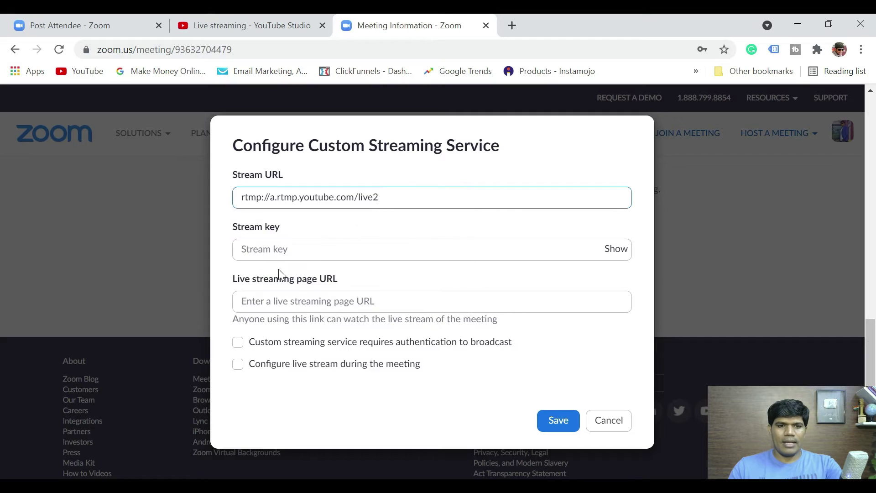
Copy the stream key from YouTube Studio and paste it into the Stream key field of Zoom's custom streaming configuration
click(275, 36)
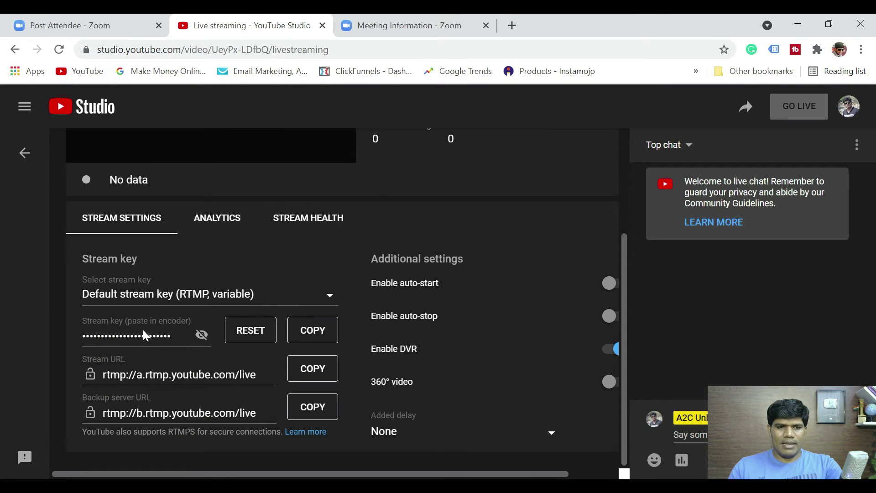
click(307, 337)
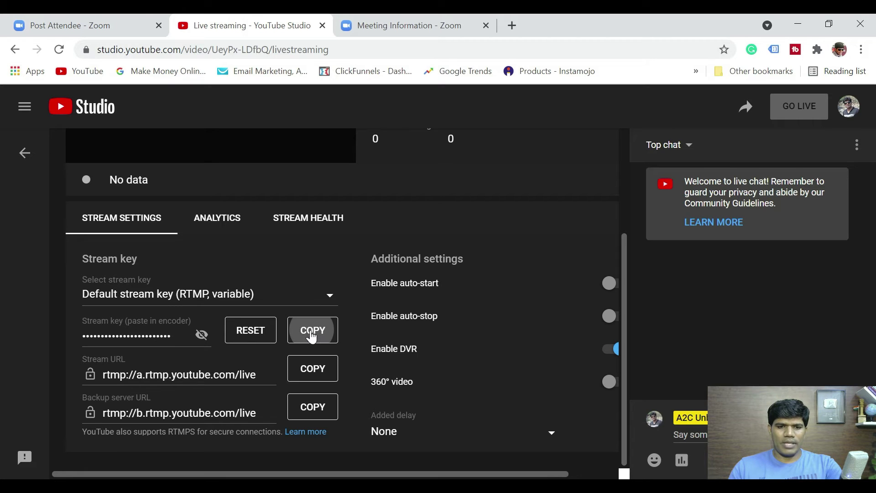
click(388, 22)
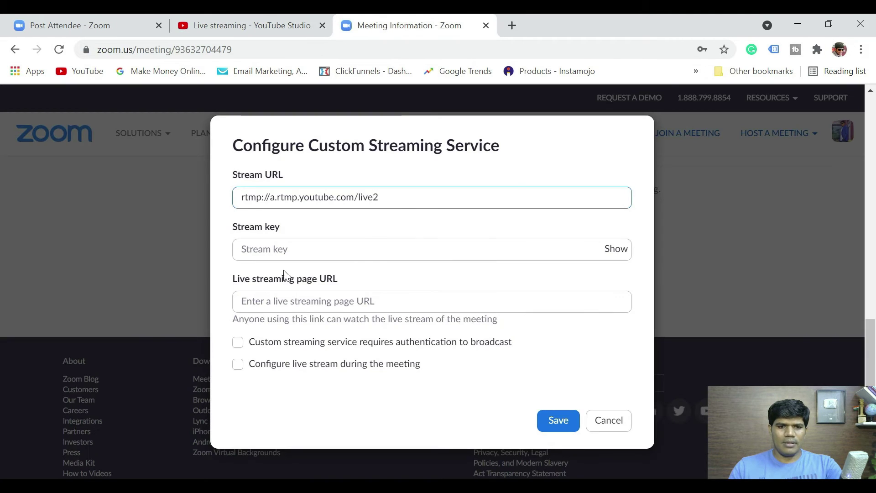
click(282, 249)
key(ctrl+v)
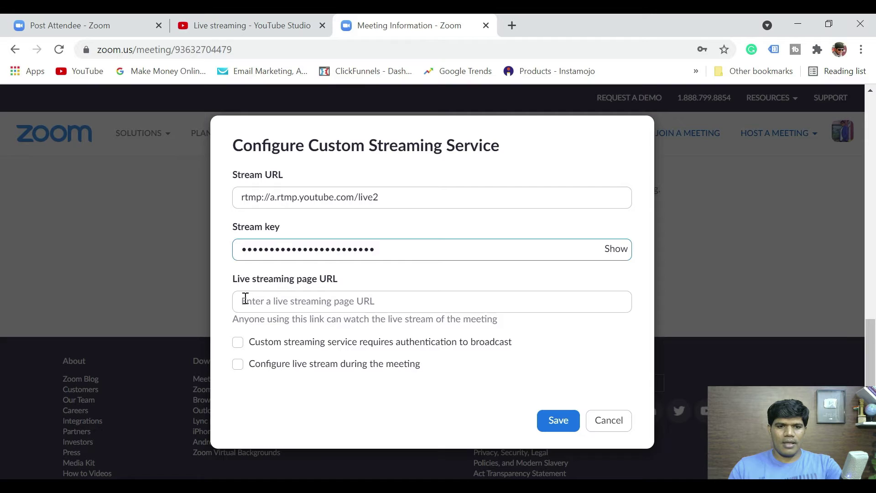
click(228, 297)
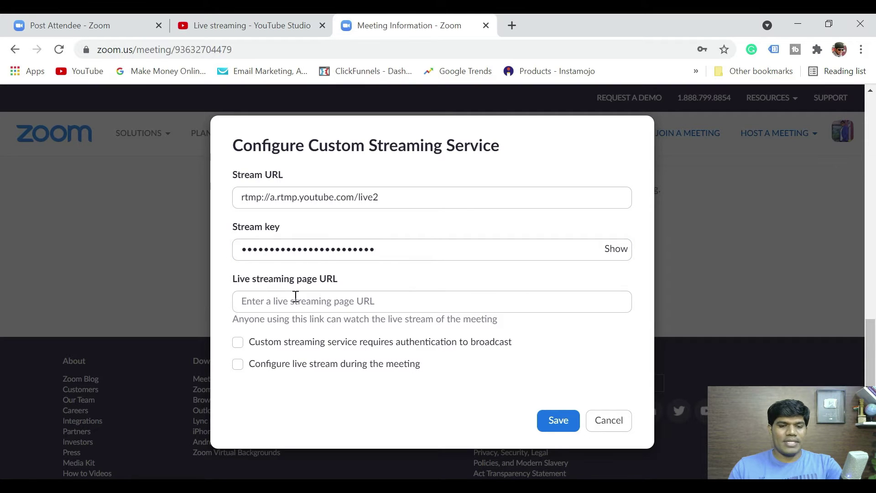
Copy the stream's share link from YouTube Studio into Zoom's Live streaming page URL, save the configuration and dismiss the password-update prompt
click(250, 30)
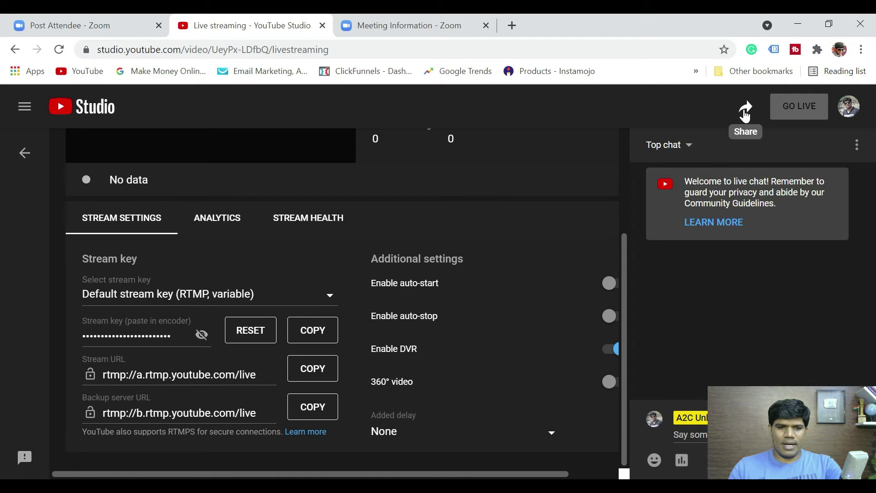
click(745, 109)
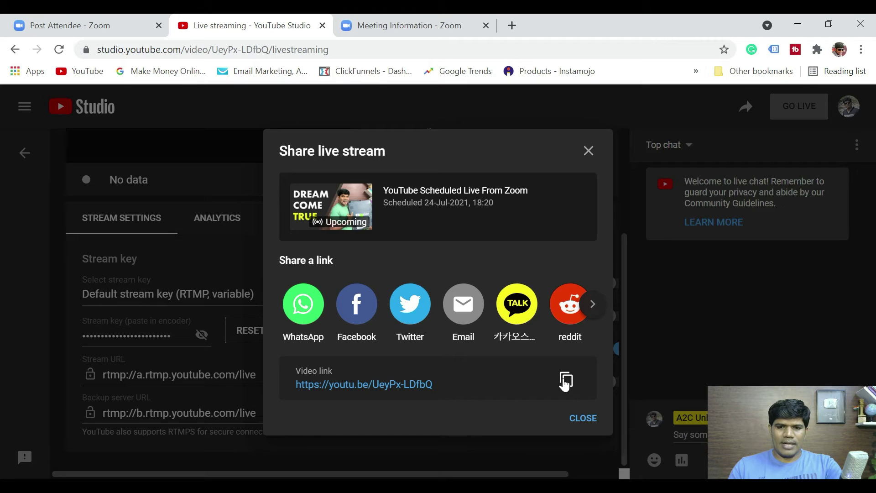
click(565, 381)
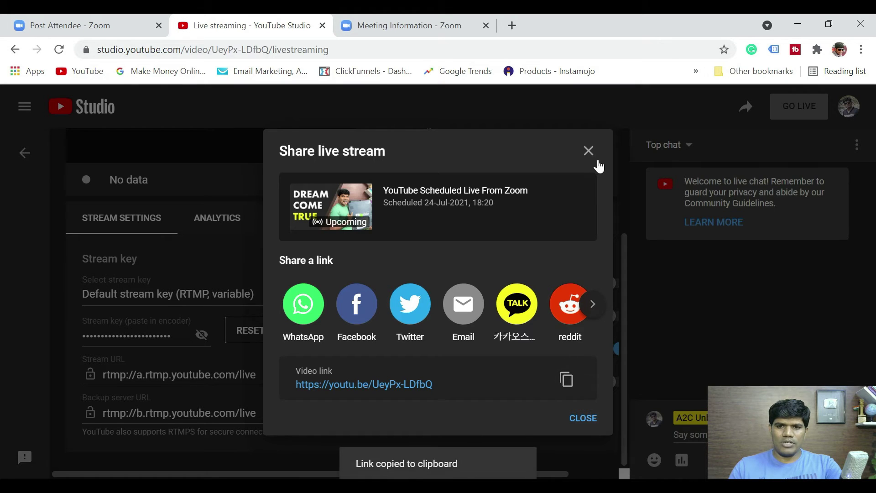
click(588, 151)
click(414, 28)
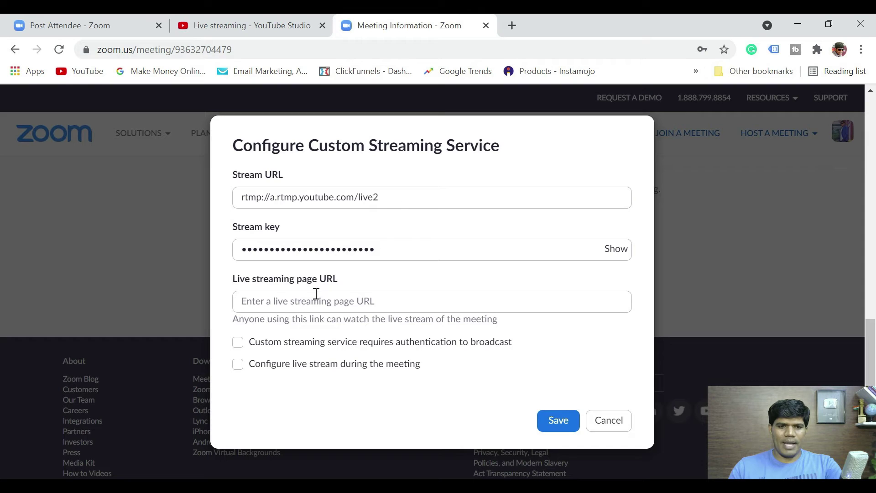
click(282, 306)
key(ctrl+v)
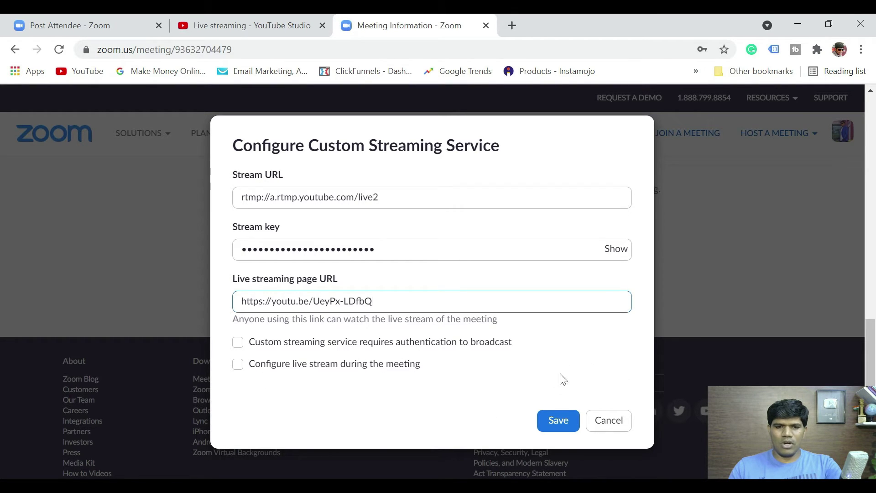
click(567, 422)
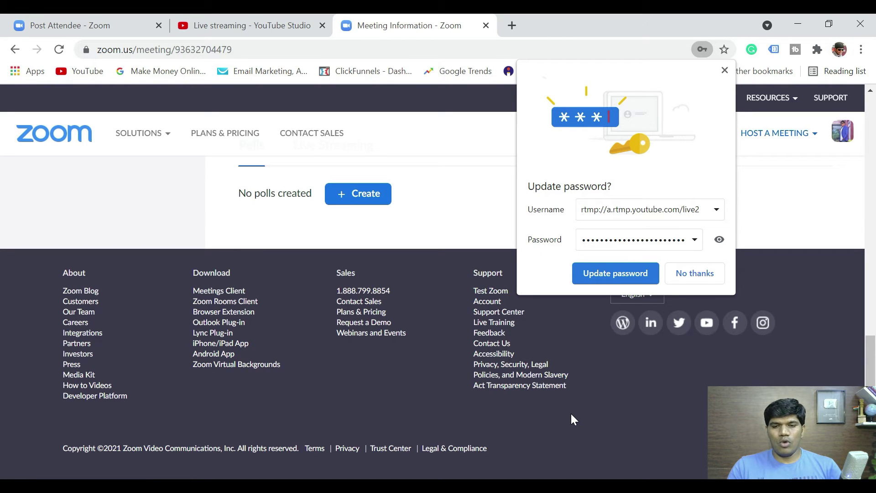
click(725, 71)
Start the "YouTube Scheduled Live" meeting in the Zoom desktop app and show its additional live streaming options
drag(869, 356, 873, 102)
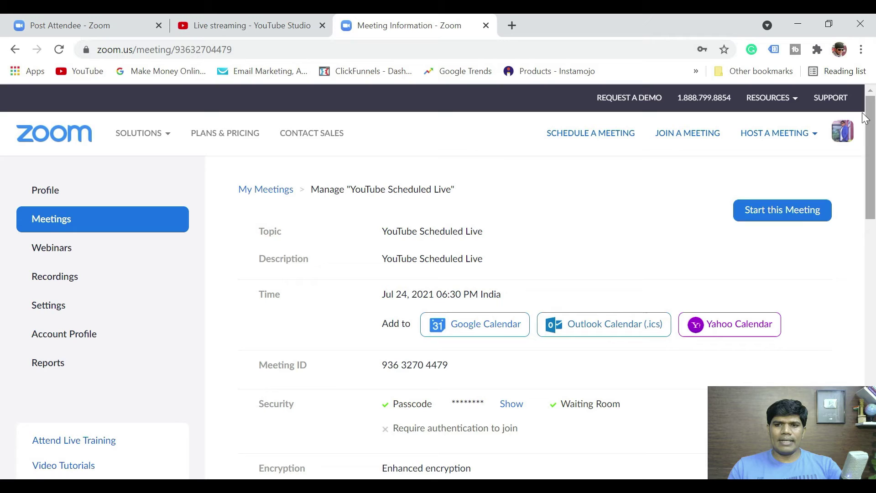
click(787, 219)
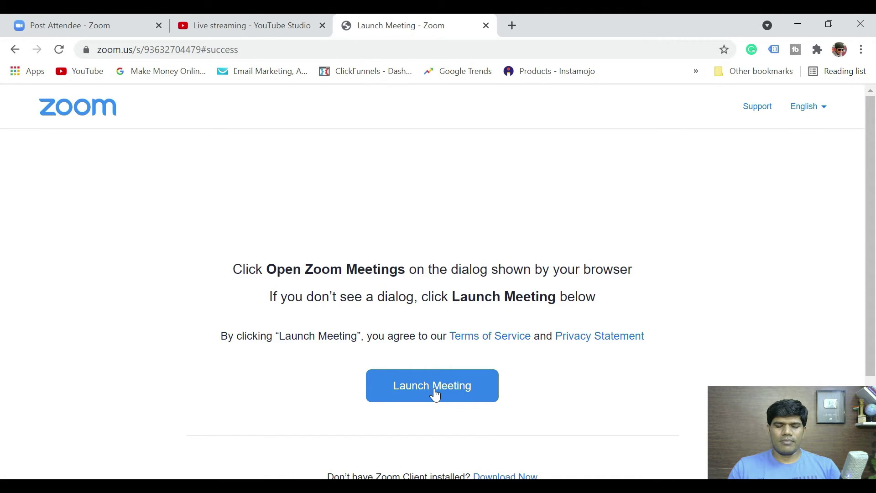
click(436, 395)
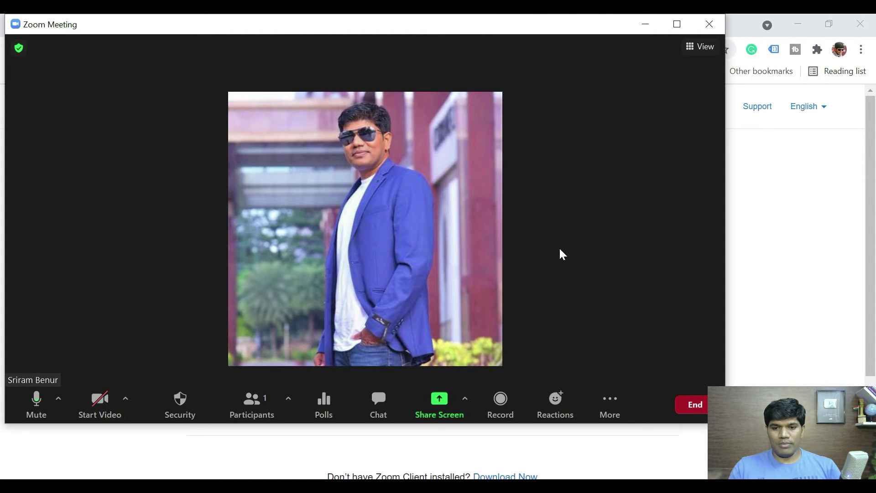
mouse_move(524, 342)
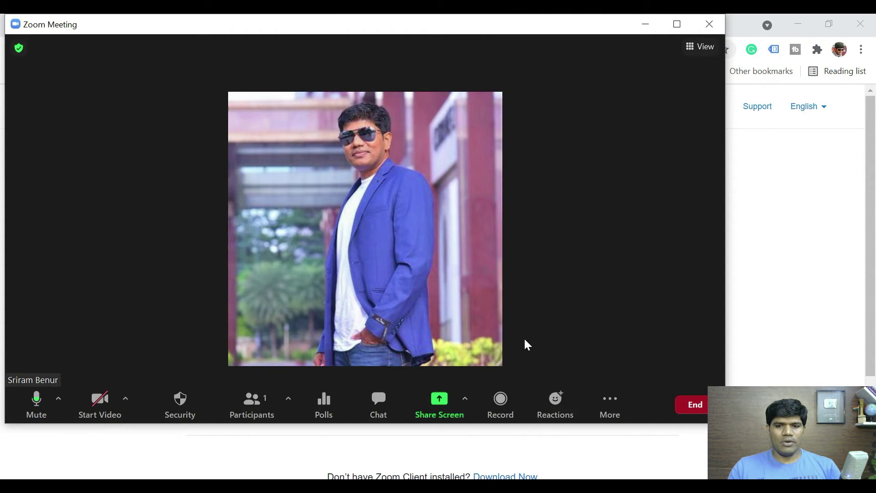
click(616, 411)
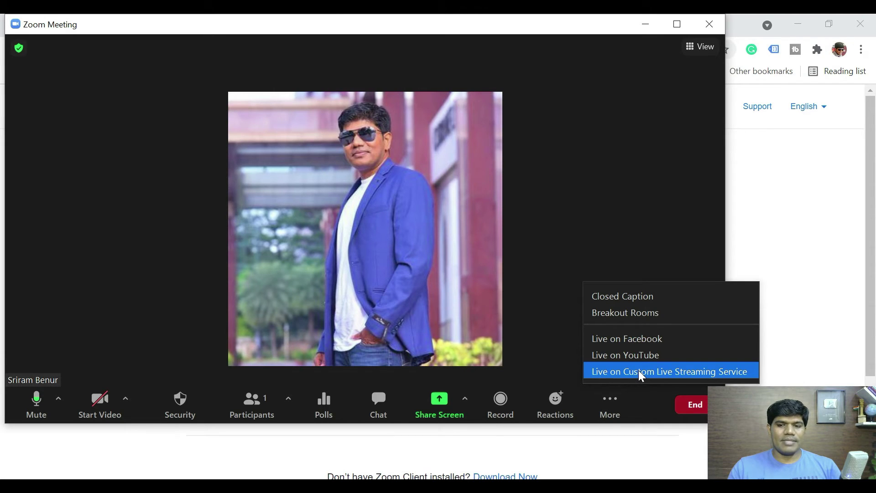
Minimize the meeting, return to YouTube Studio and open the upcoming "Dream Come True" stream's live control room from the channel's live content
click(646, 25)
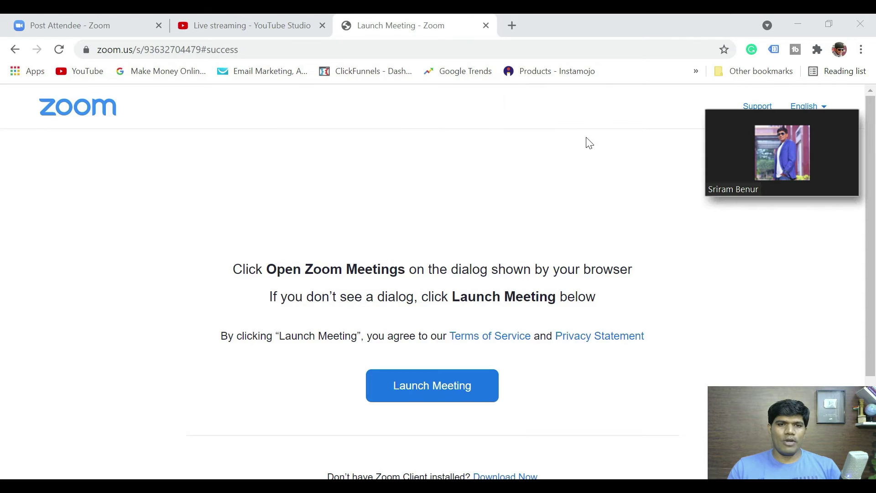
click(243, 30)
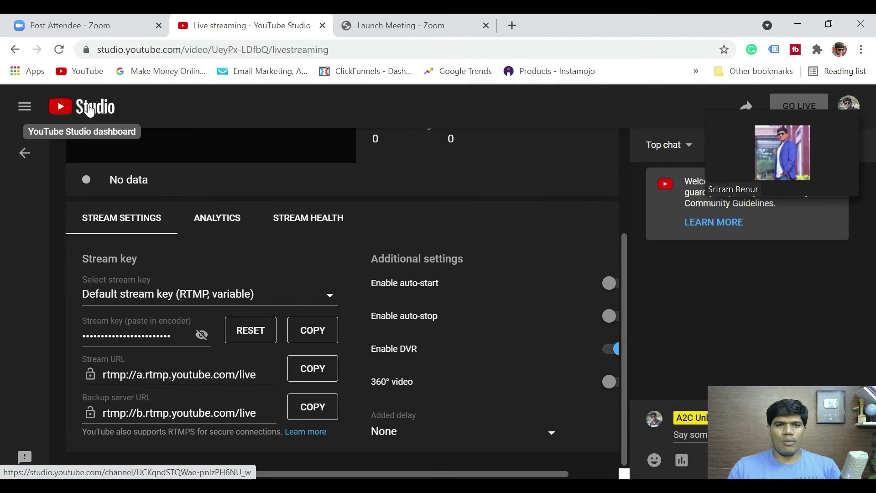
click(90, 110)
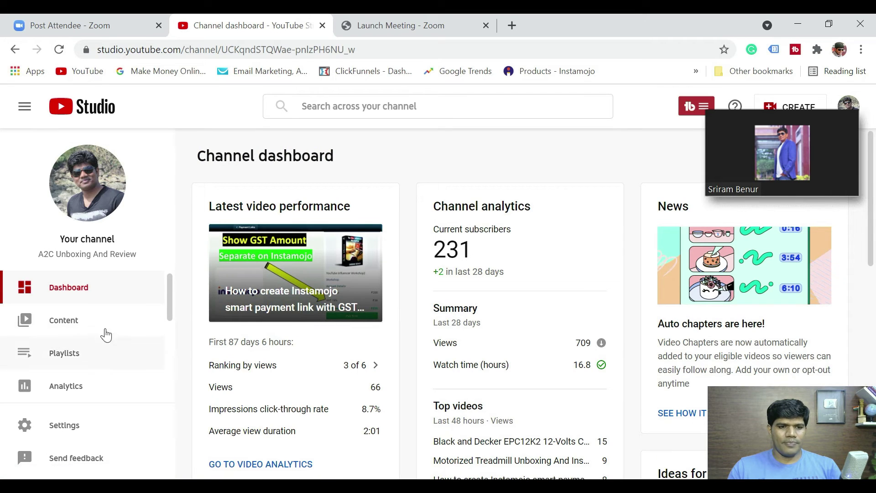
click(74, 324)
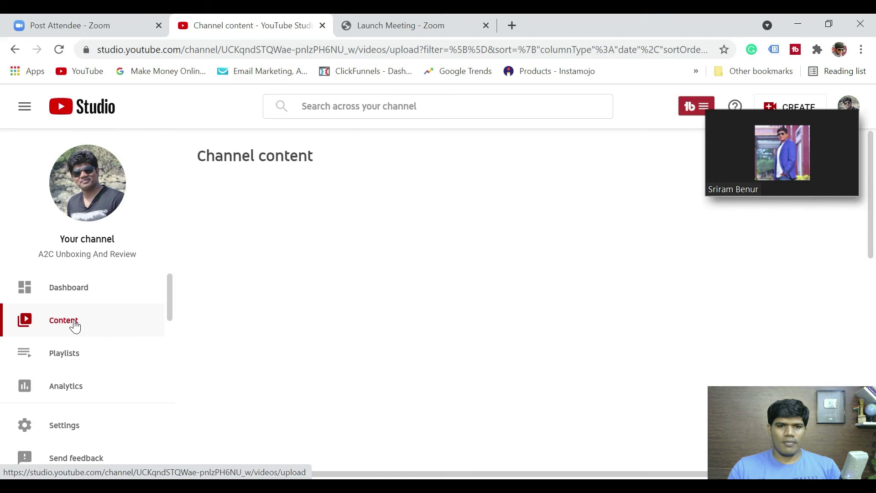
click(276, 199)
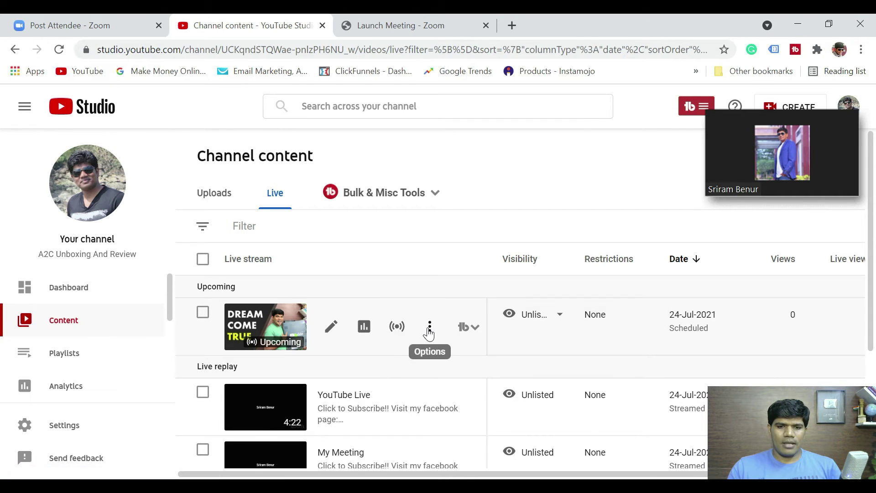
click(397, 326)
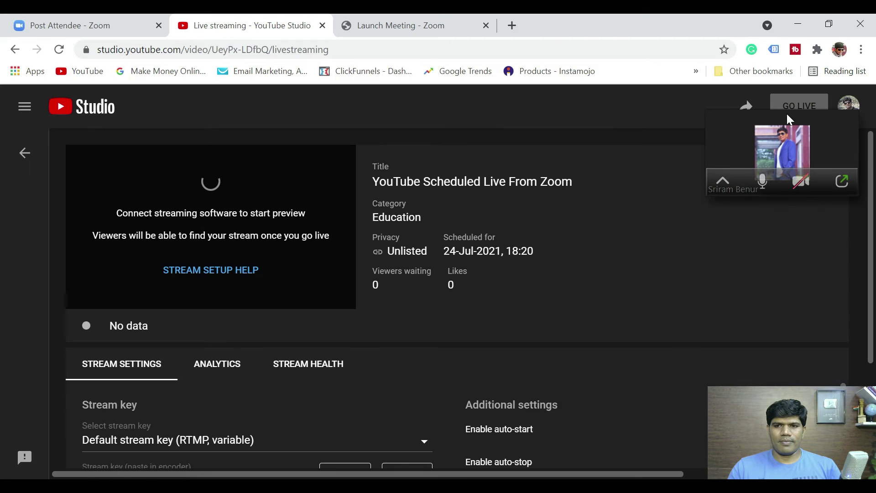
Move the floating Zoom video clear of the Go Live control and restore the full Zoom meeting window
drag(781, 134, 810, 253)
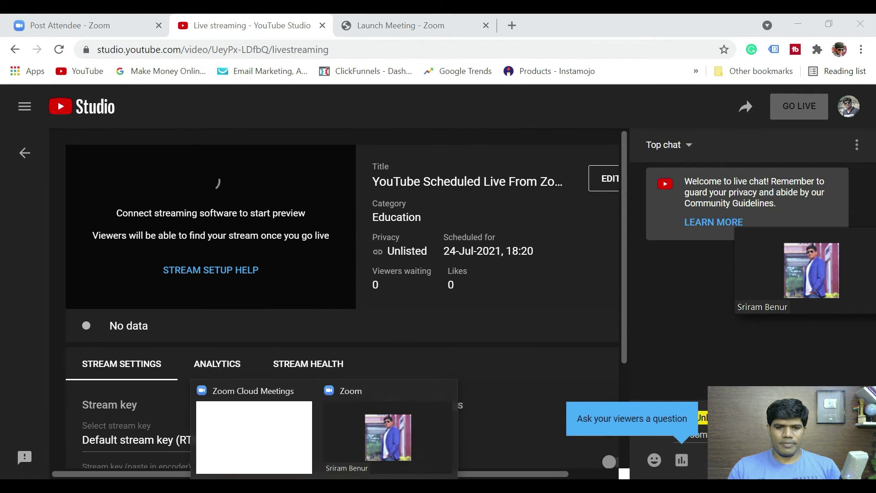
click(376, 438)
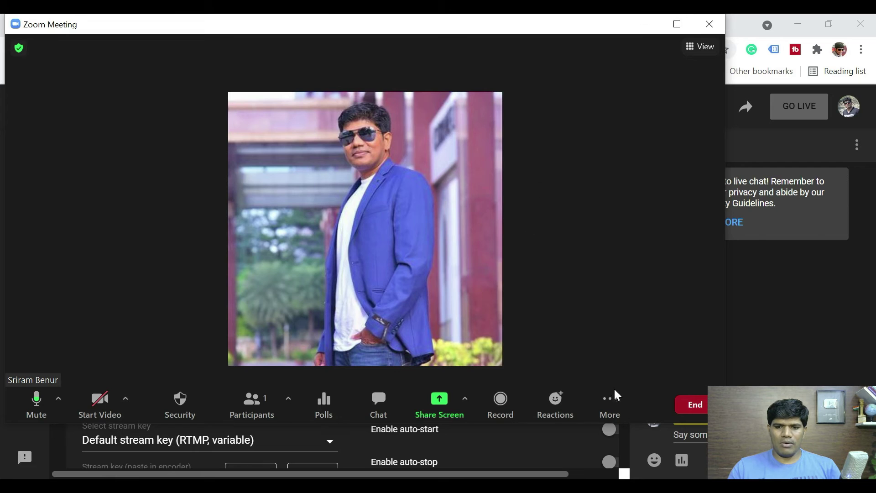
Start broadcasting the Zoom meeting on the custom live streaming service and bring the meeting window back in front of the browser
click(613, 407)
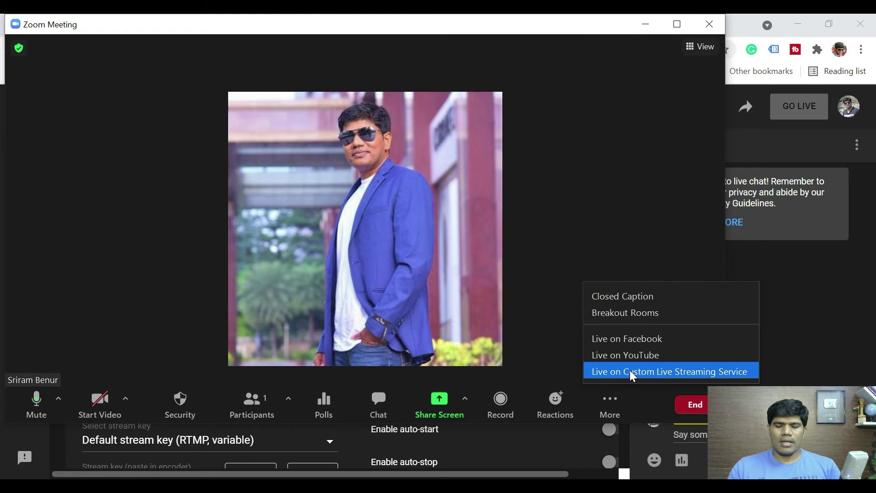
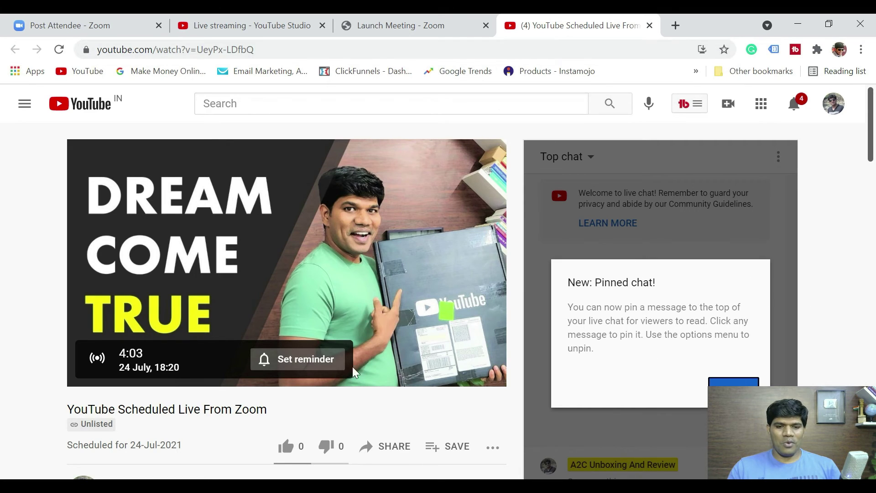
click(325, 486)
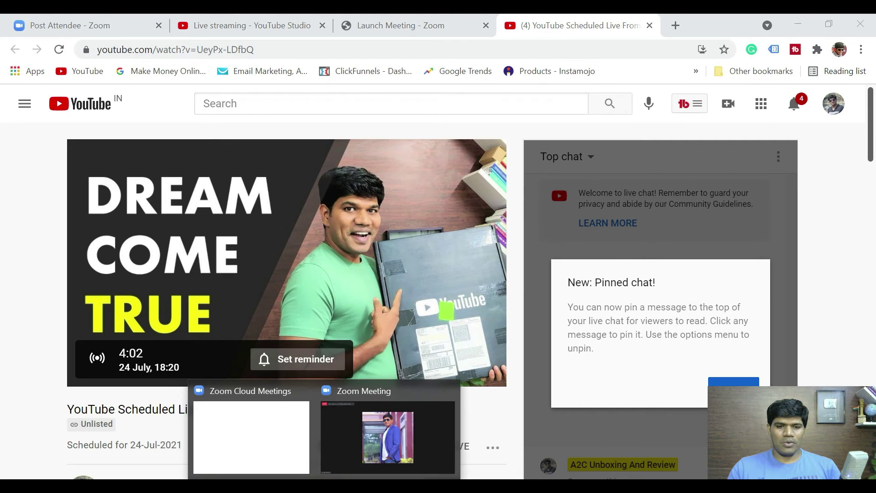
click(377, 439)
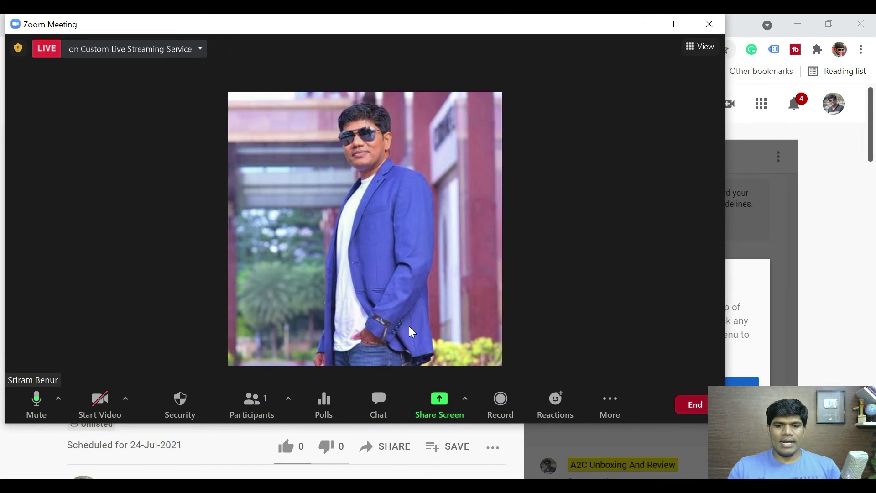
Share the "PowerPoint Slide Show" window of the YouTube_Master_Class presentation in the Zoom meeting
click(440, 396)
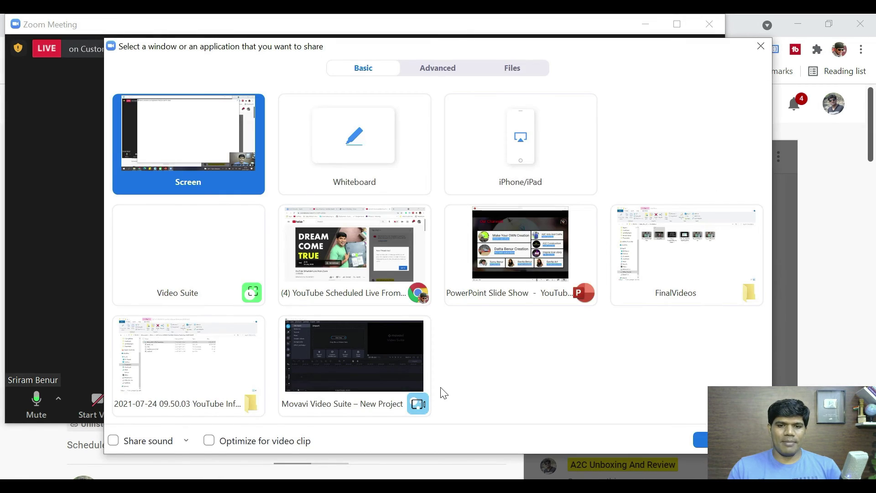
click(510, 263)
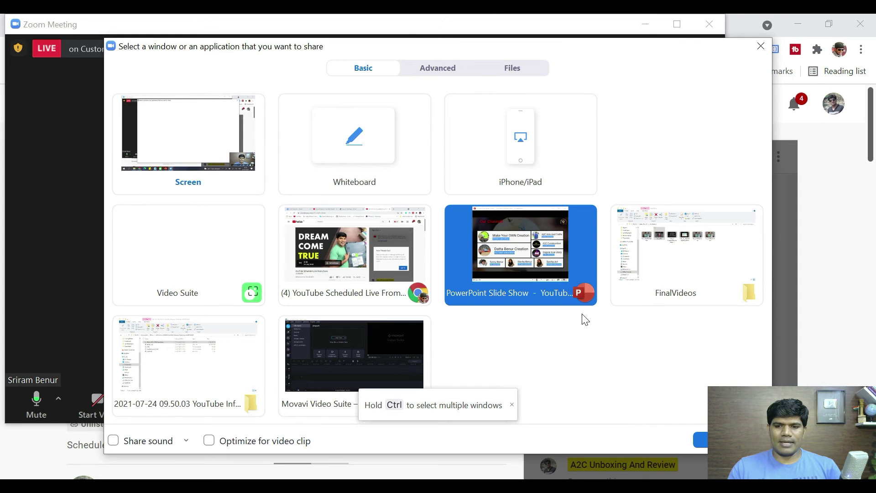
click(700, 441)
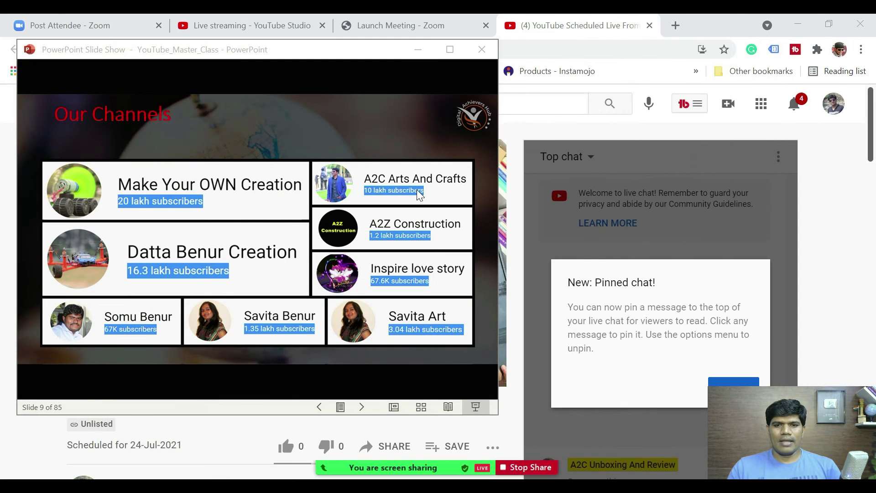
Minimize the shared slide show window, restore it to keep the share running, and return to the stream's YouTube watch page
click(417, 51)
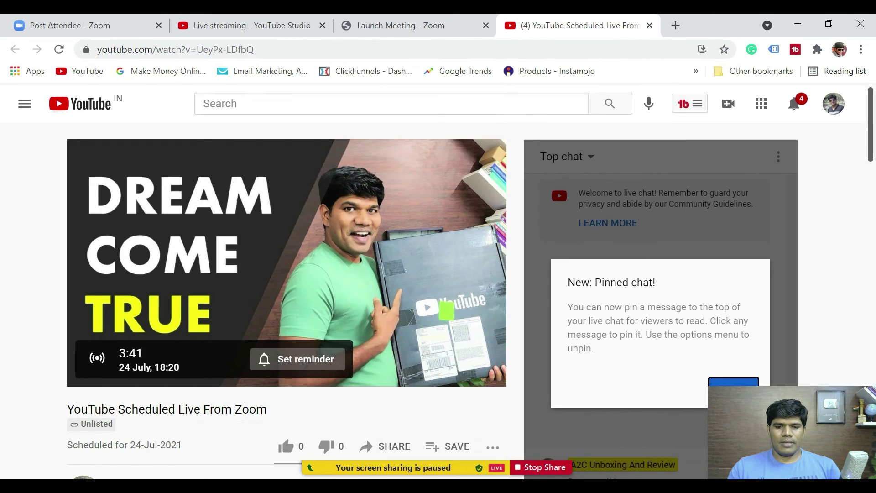
key(alt+Tab)
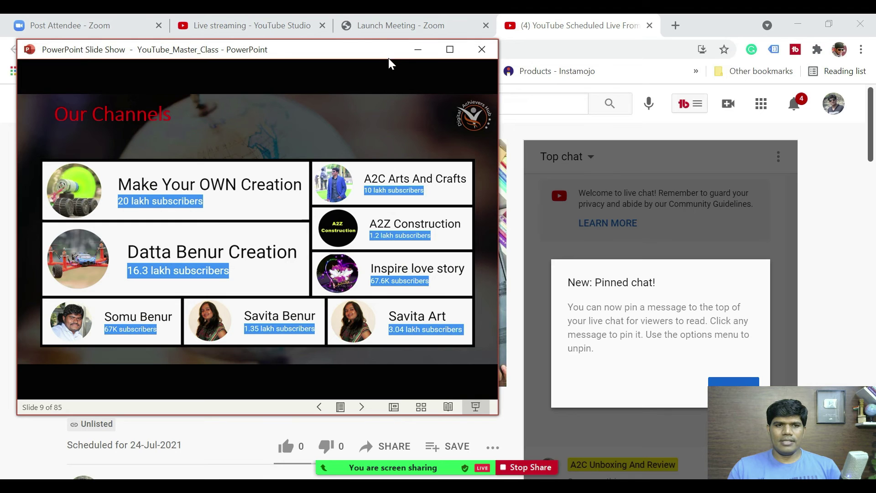
drag(501, 71, 425, 78)
key(alt+Tab)
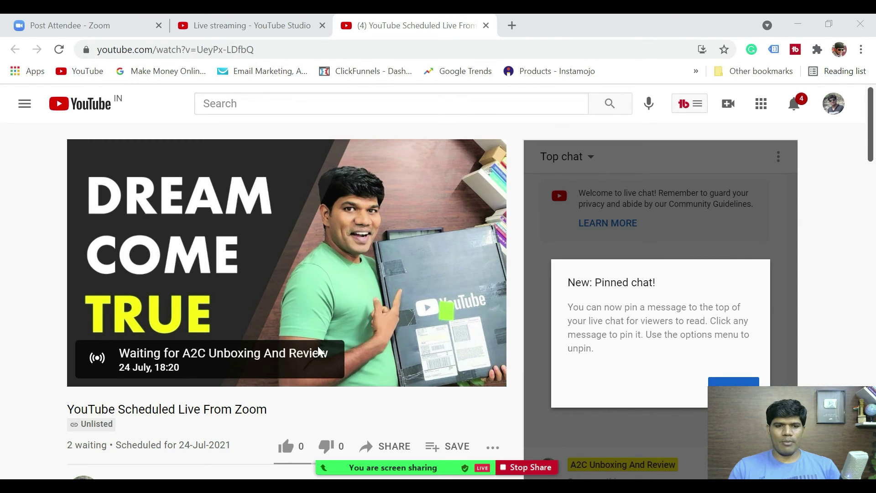
Go live with the scheduled stream from its YouTube Studio control room and view the broadcast on its YouTube watch page
click(276, 28)
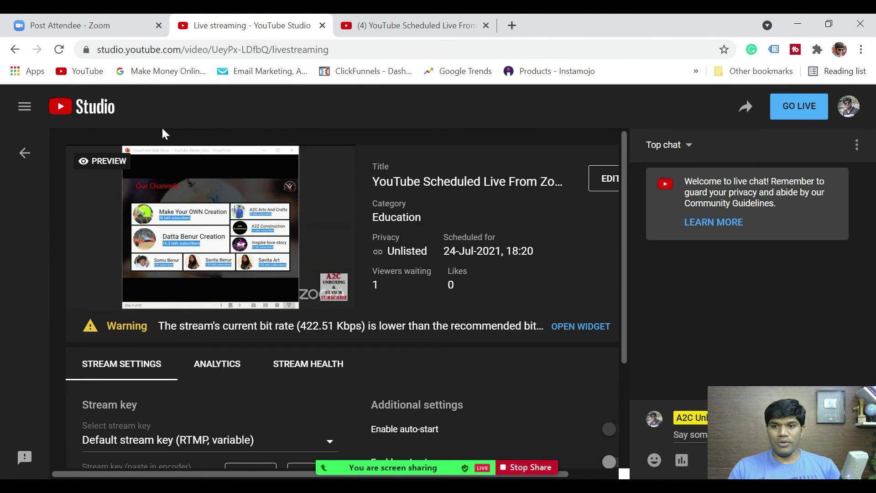
click(805, 112)
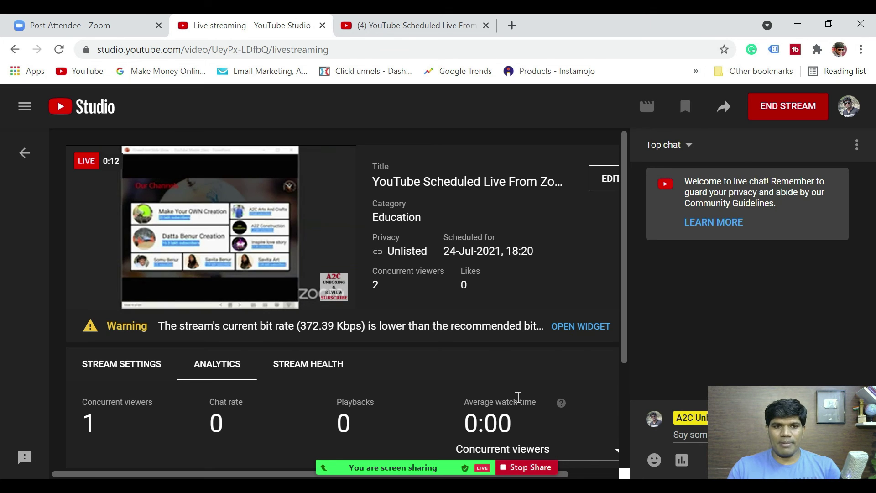
click(436, 26)
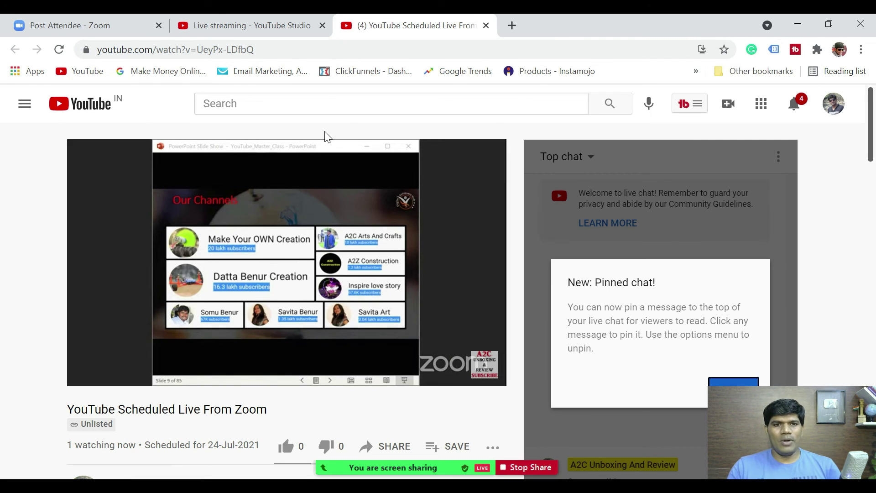
Return to the stream's control room in YouTube Studio and end the live stream
click(257, 28)
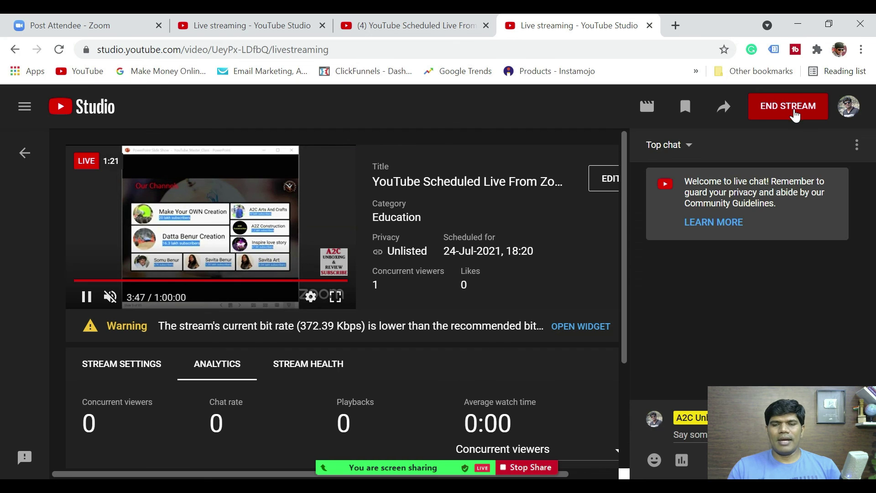
click(795, 115)
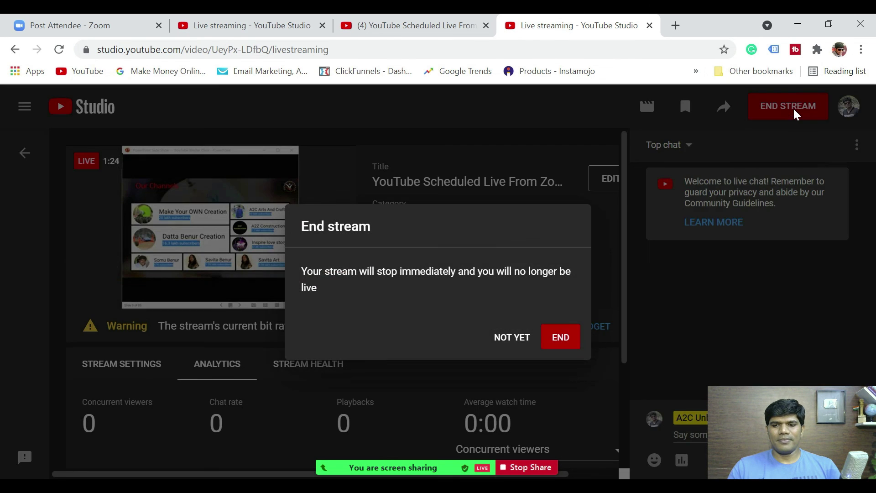
click(560, 345)
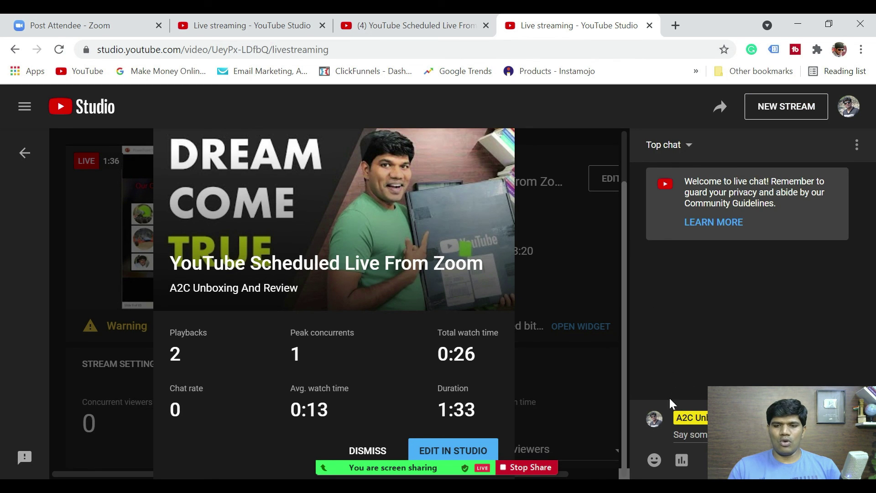
Post the message "hi" in the ended stream's live chat
click(681, 437)
text(hi)
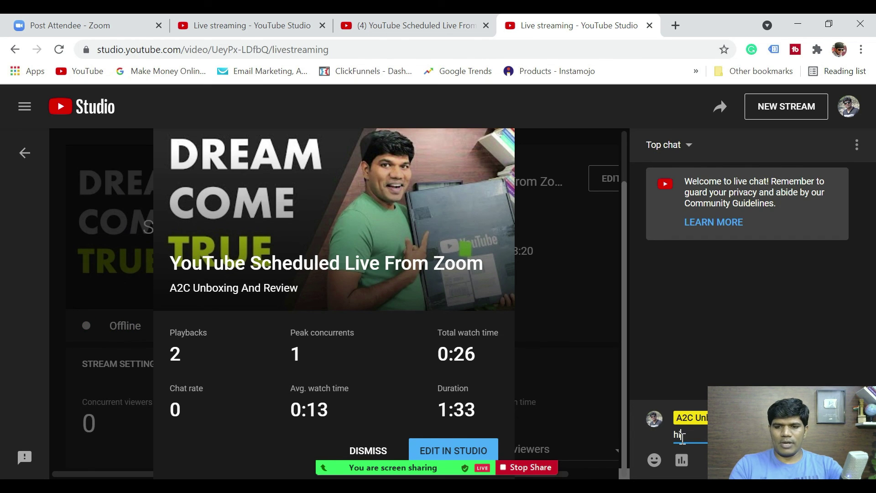
key(Return)
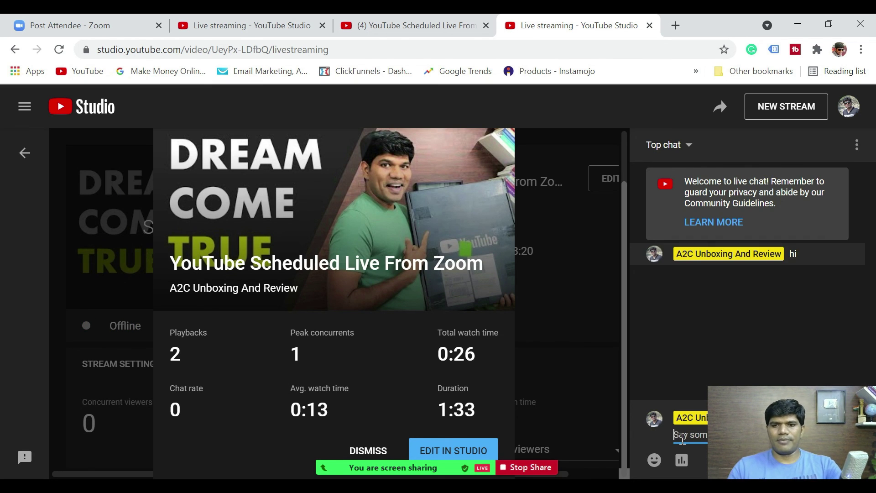